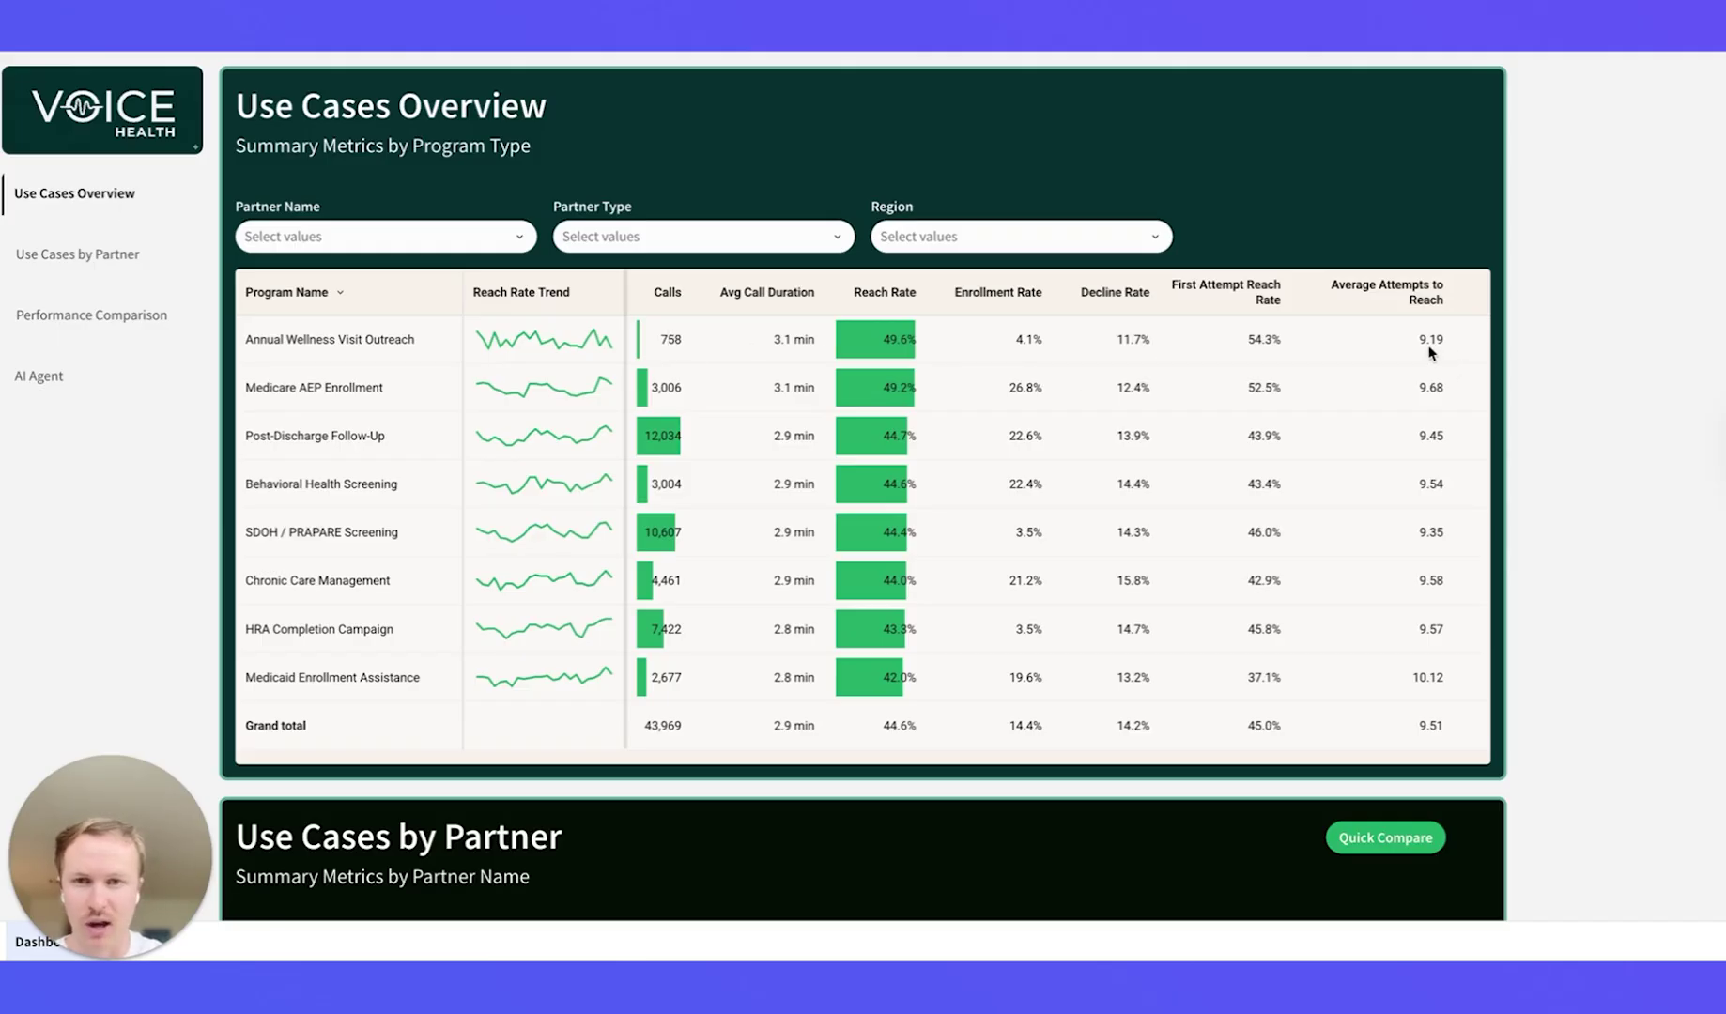
- Open the quick performance comparison from Use Cases by Partner and compare Acme Industries with Horizon BioDynamics as the second partner
{"action": "left_click", "coordinate": [83, 253]}
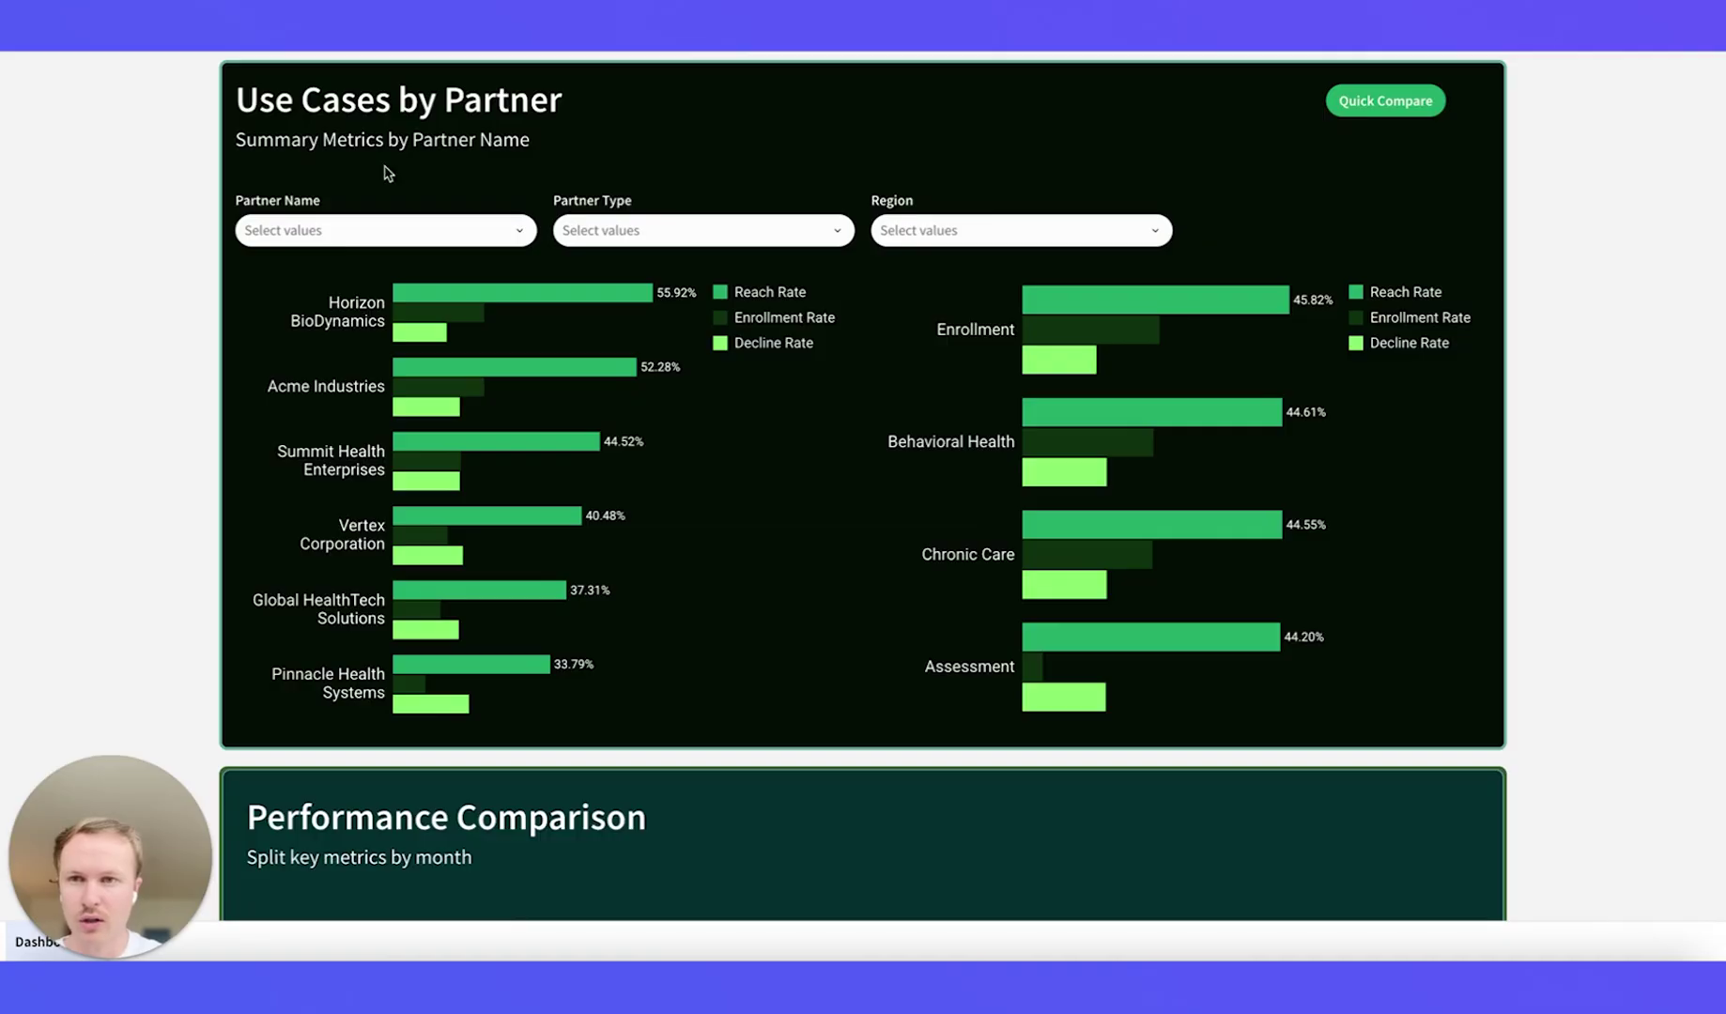
{"action": "left_click", "coordinate": [1390, 105]}
{"action": "left_click", "coordinate": [1174, 230]}
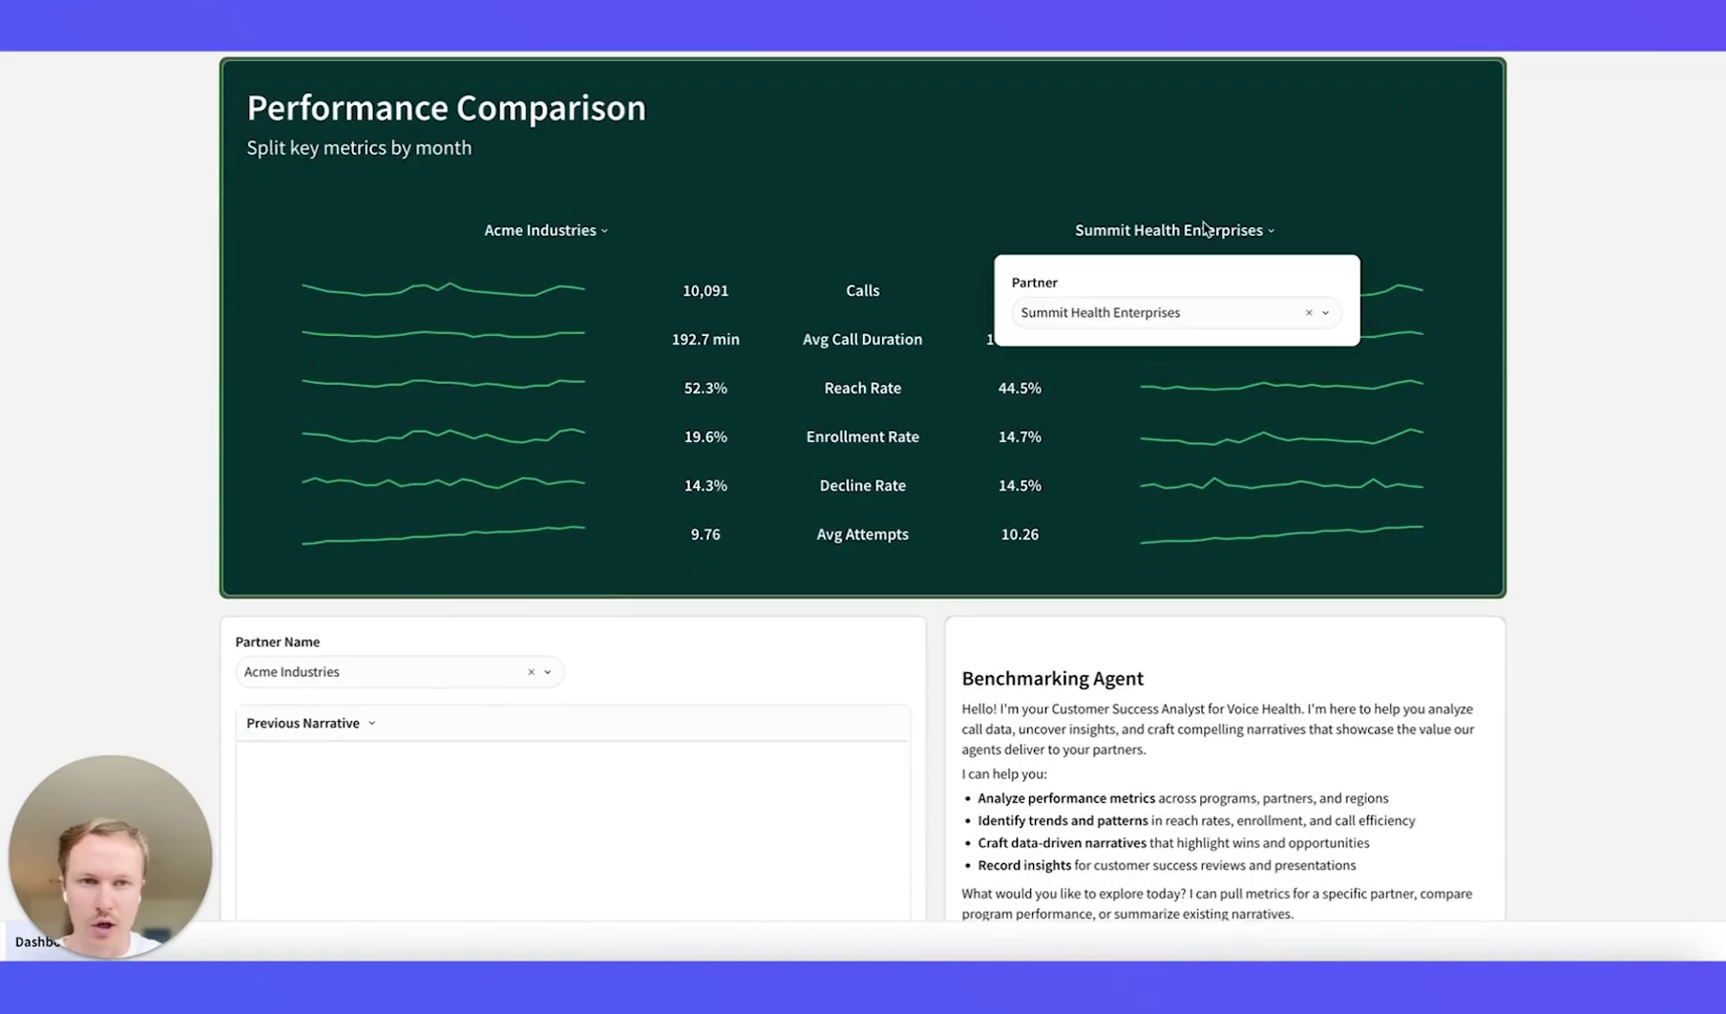
{"action": "left_click", "coordinate": [1171, 324]}
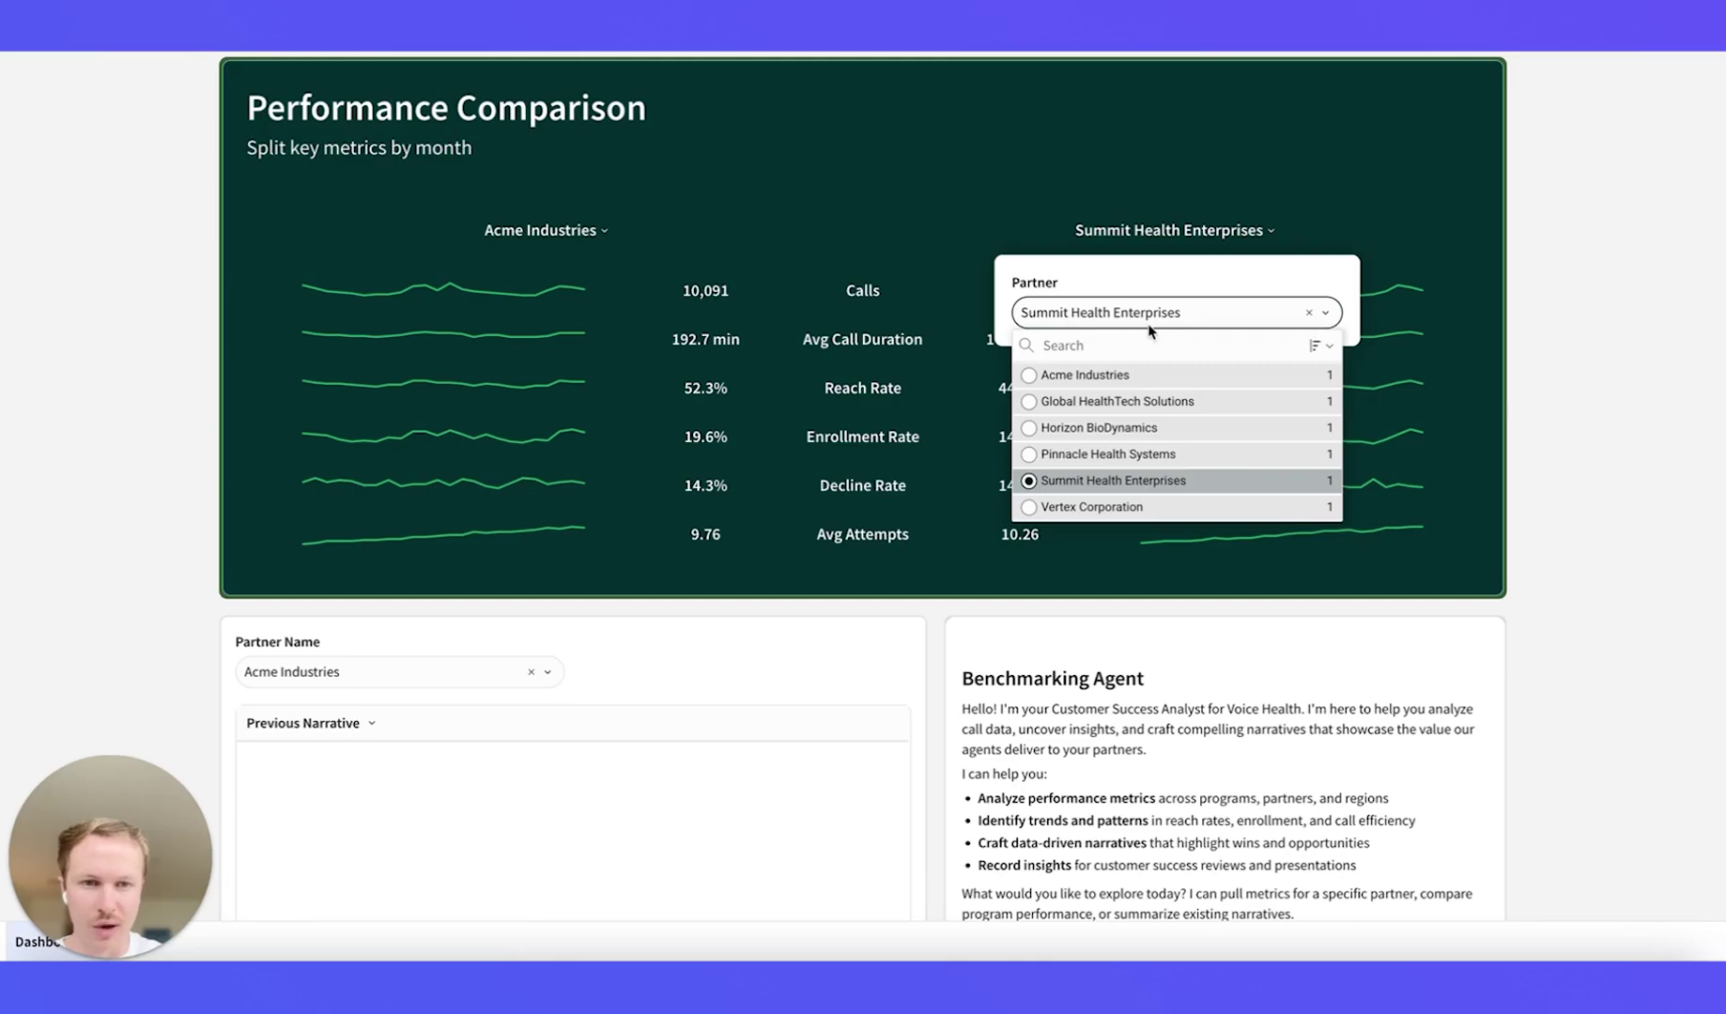
{"action": "left_click", "coordinate": [1090, 429]}
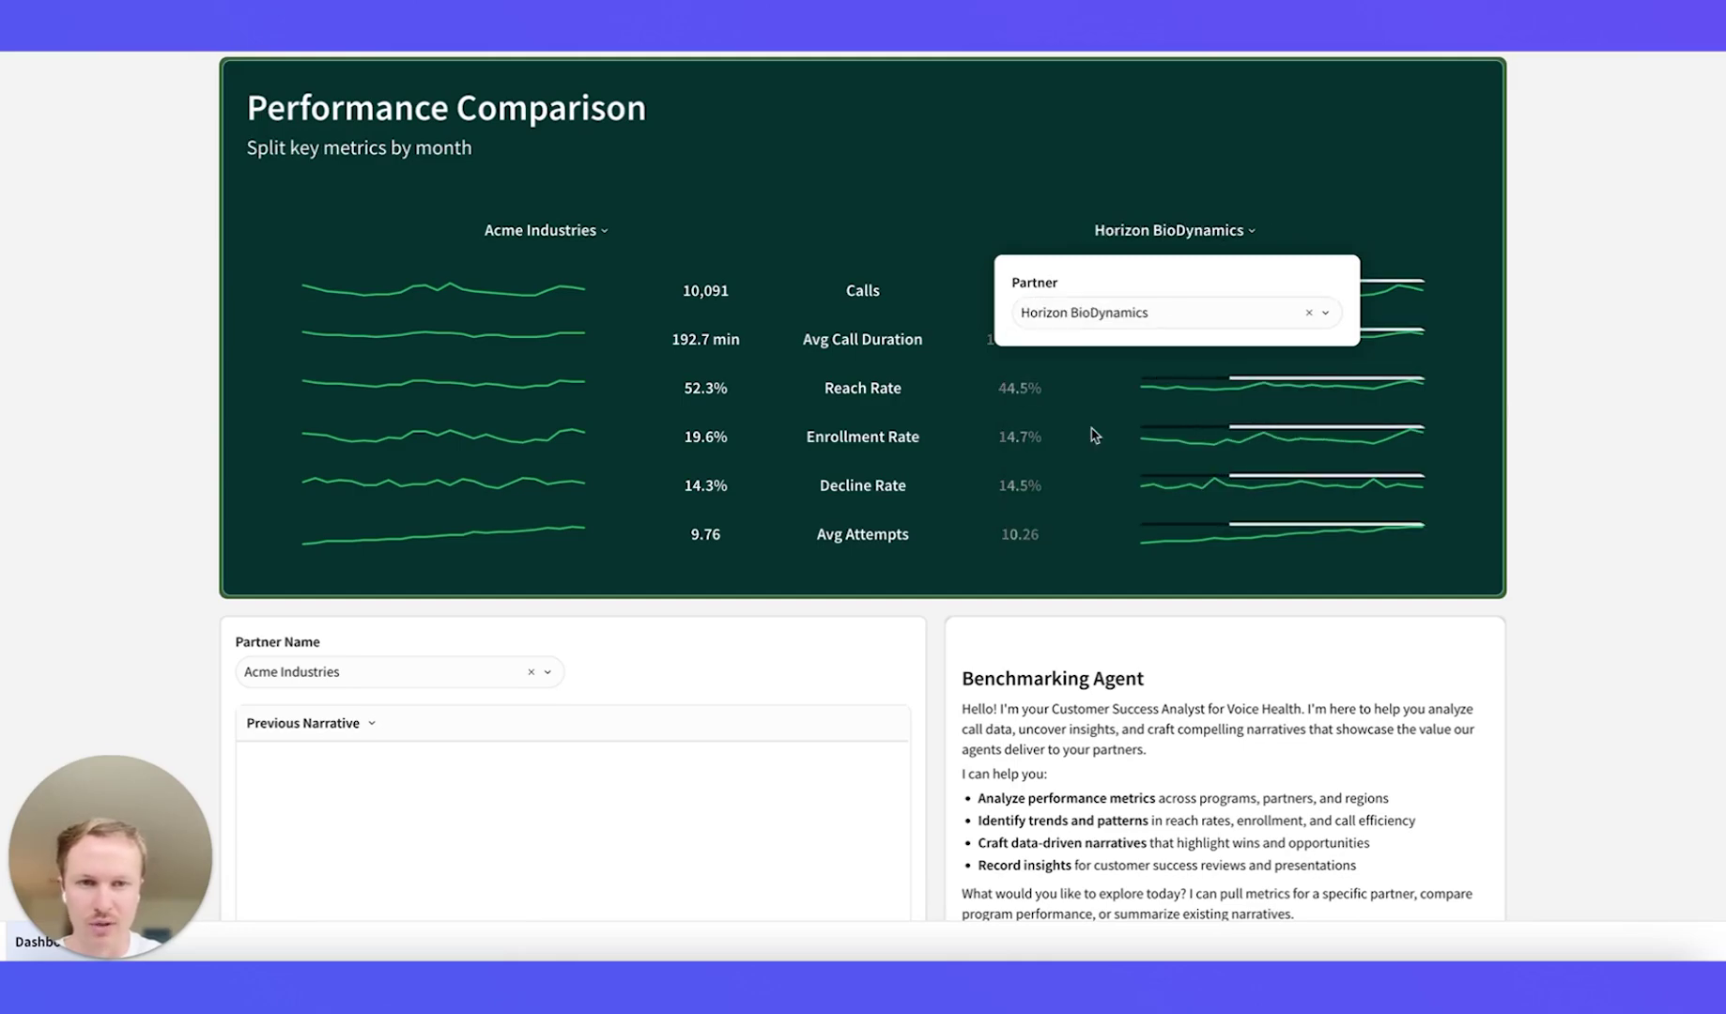
{"action": "left_click", "coordinate": [1146, 176]}
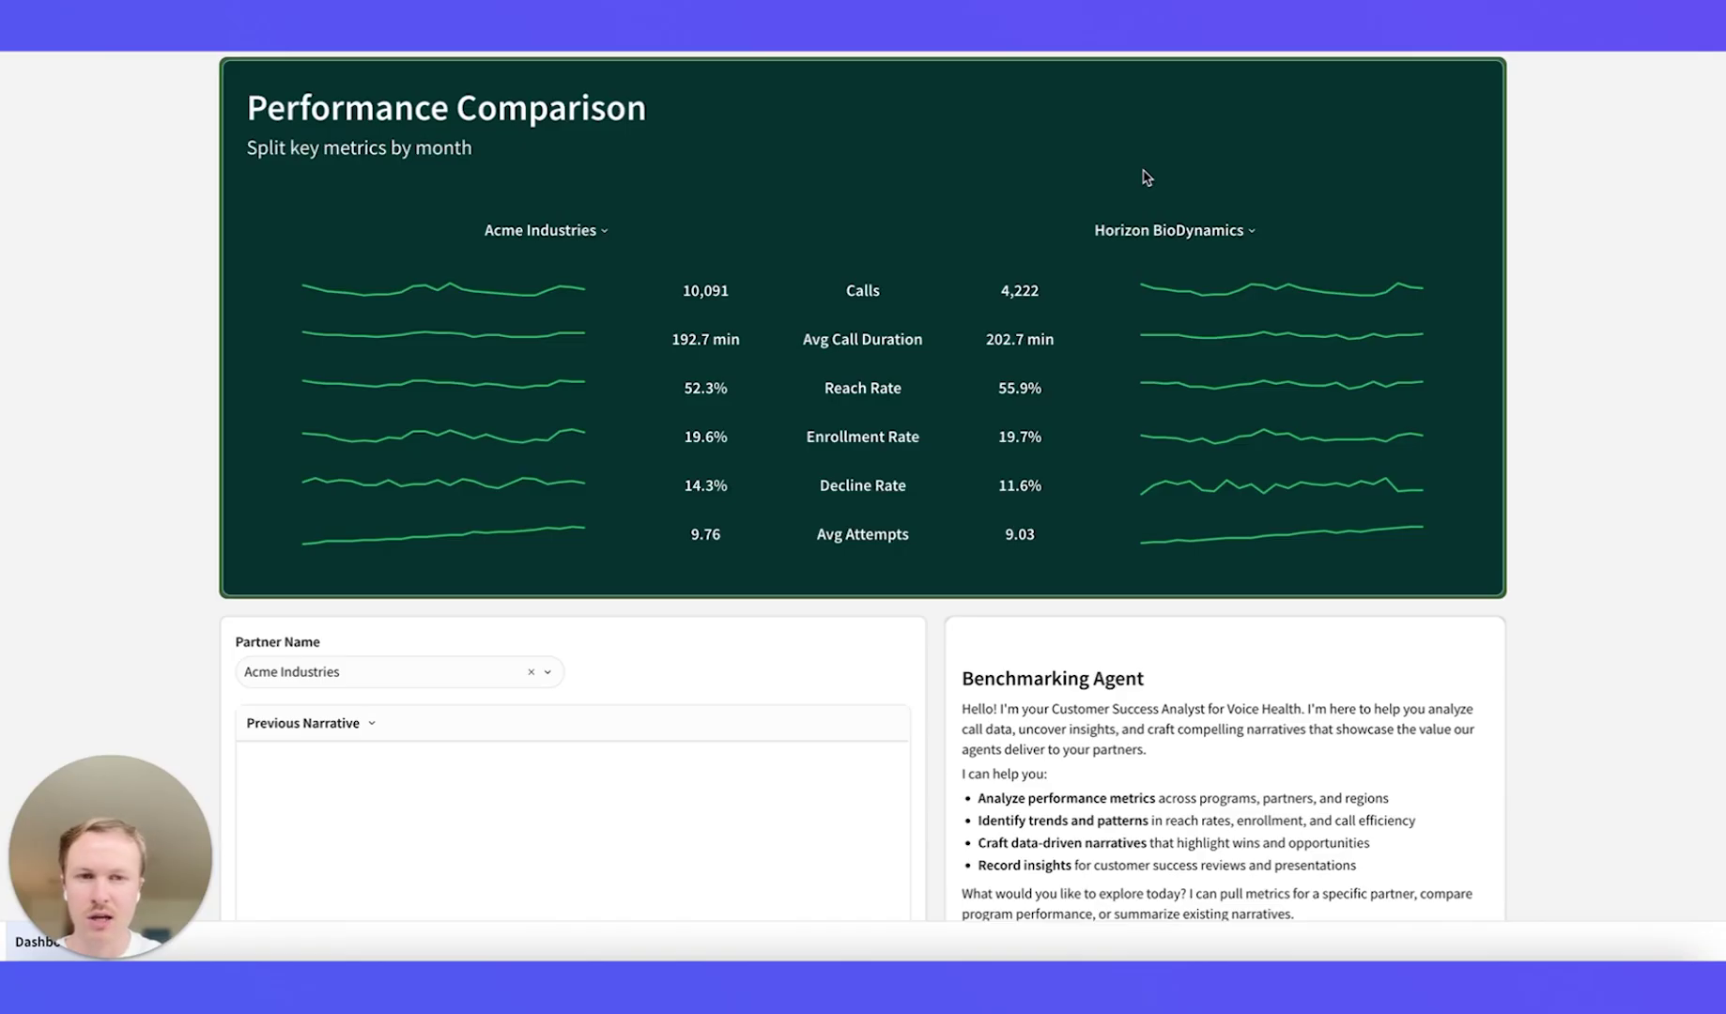
{"action": "mouse_move", "coordinate": [1251, 302]}
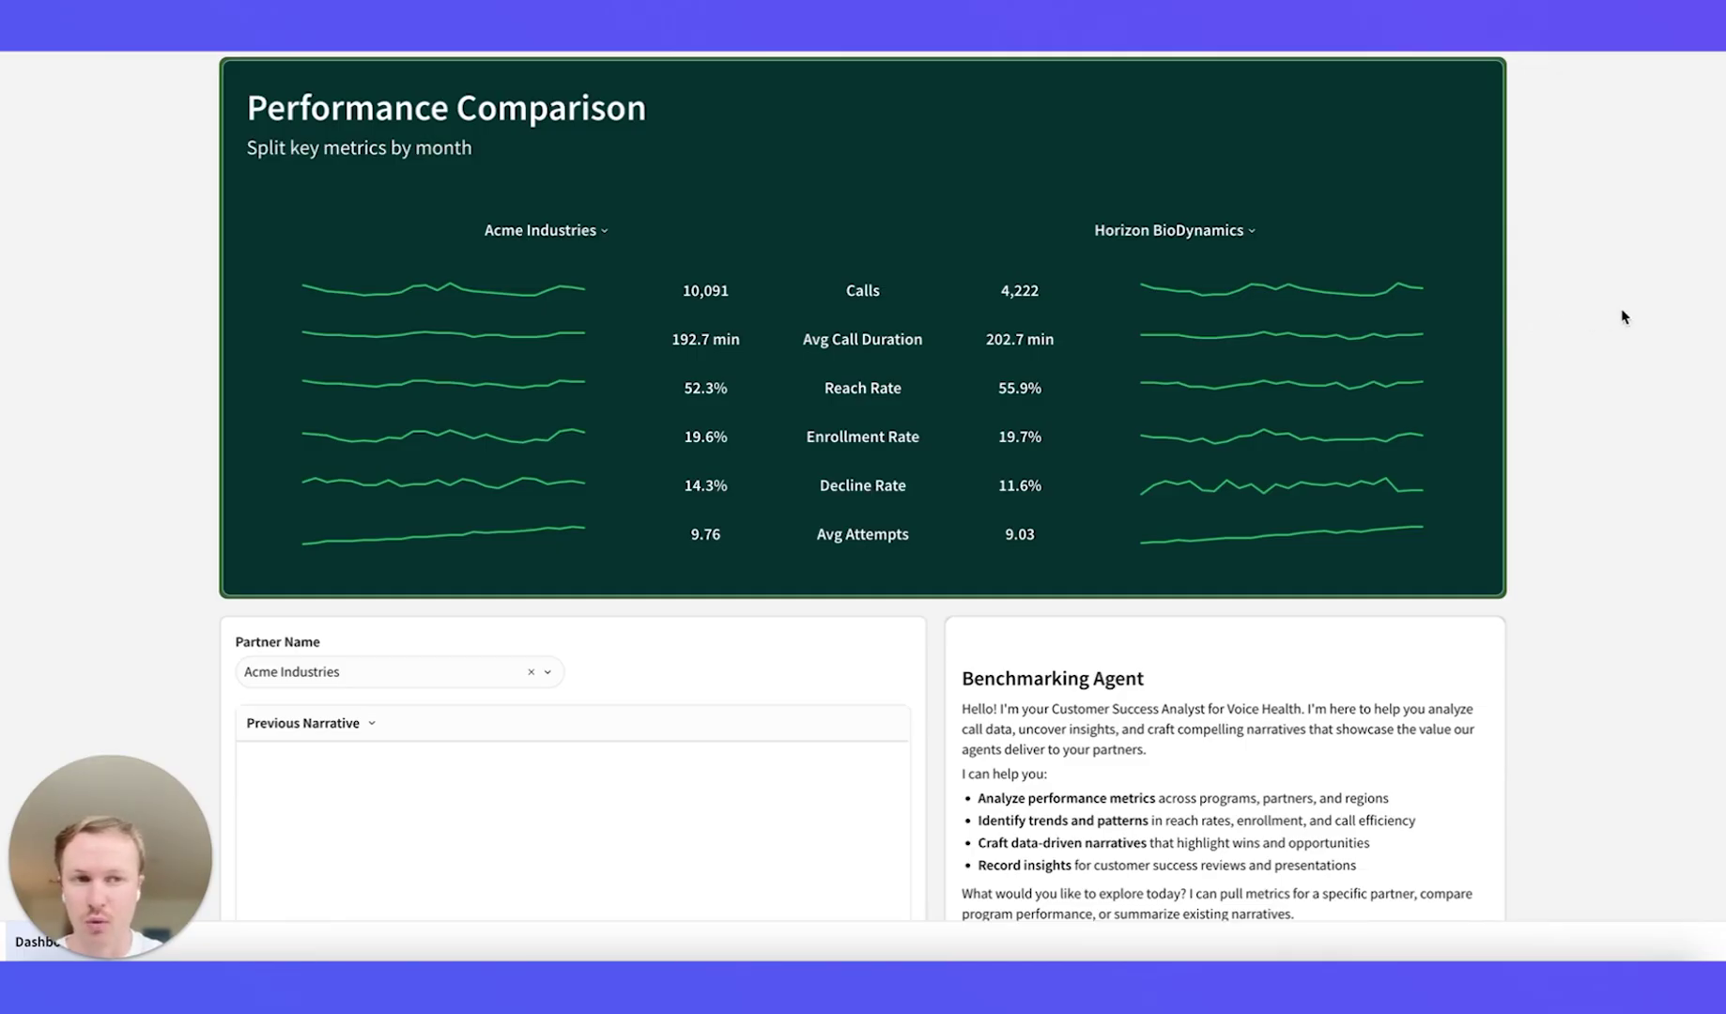
- Ask the Benchmarking Agent: "Run me two analyses on the most comparable partners -- compare this to Acme Industries"
{"action": "scroll", "coordinate": [1624, 318], "scroll_direction": "down", "scroll_amount": 6}
{"action": "scroll", "coordinate": [1625, 317], "scroll_direction": "up", "scroll_amount": 1}
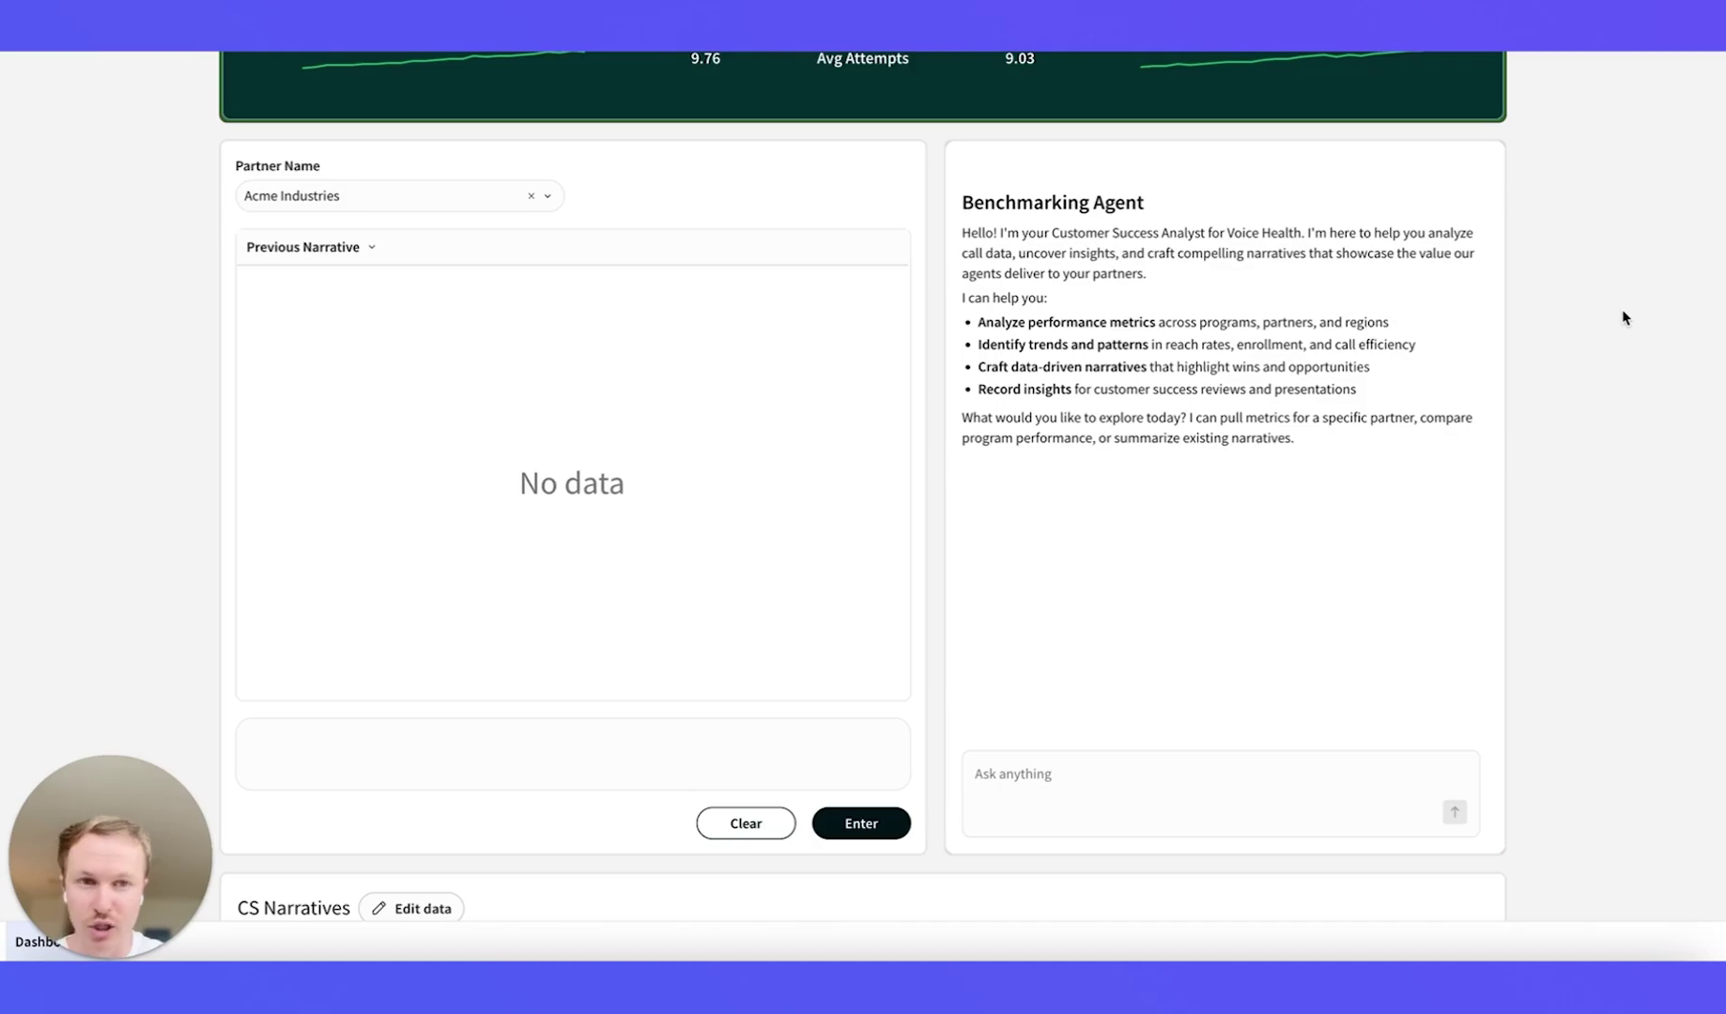
{"action": "left_click", "coordinate": [1224, 773]}
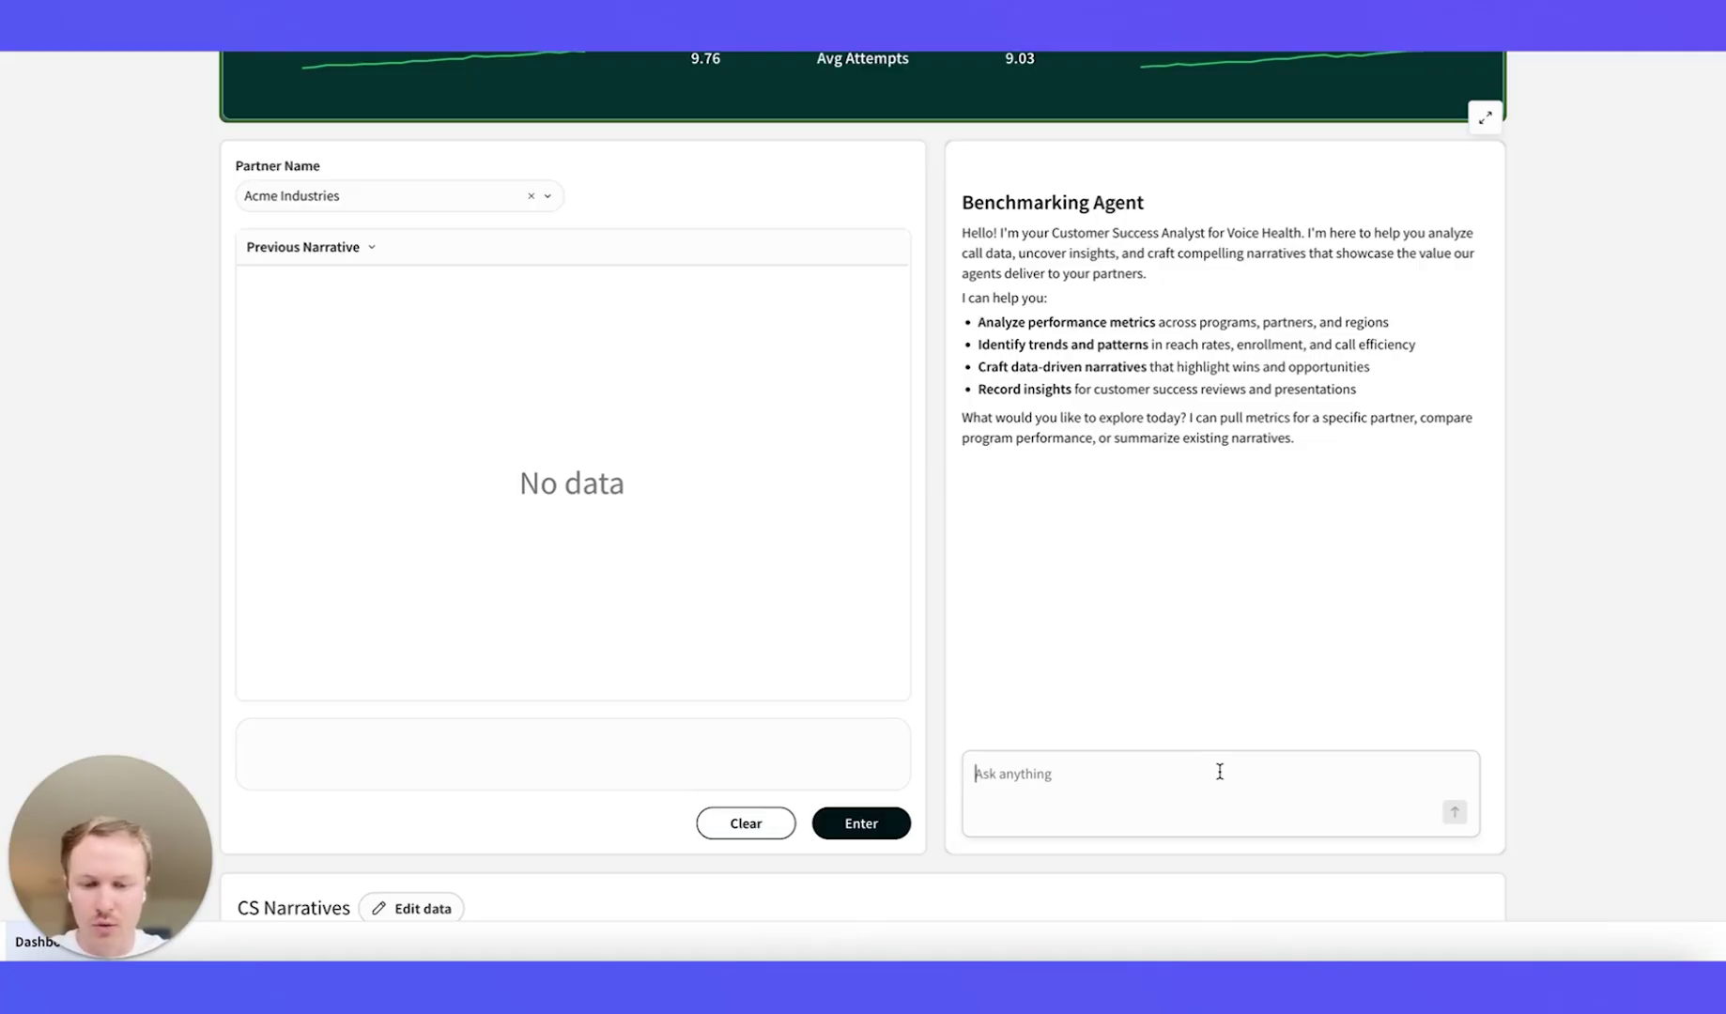
{"action": "type", "text": "Run me two analyses on th"}
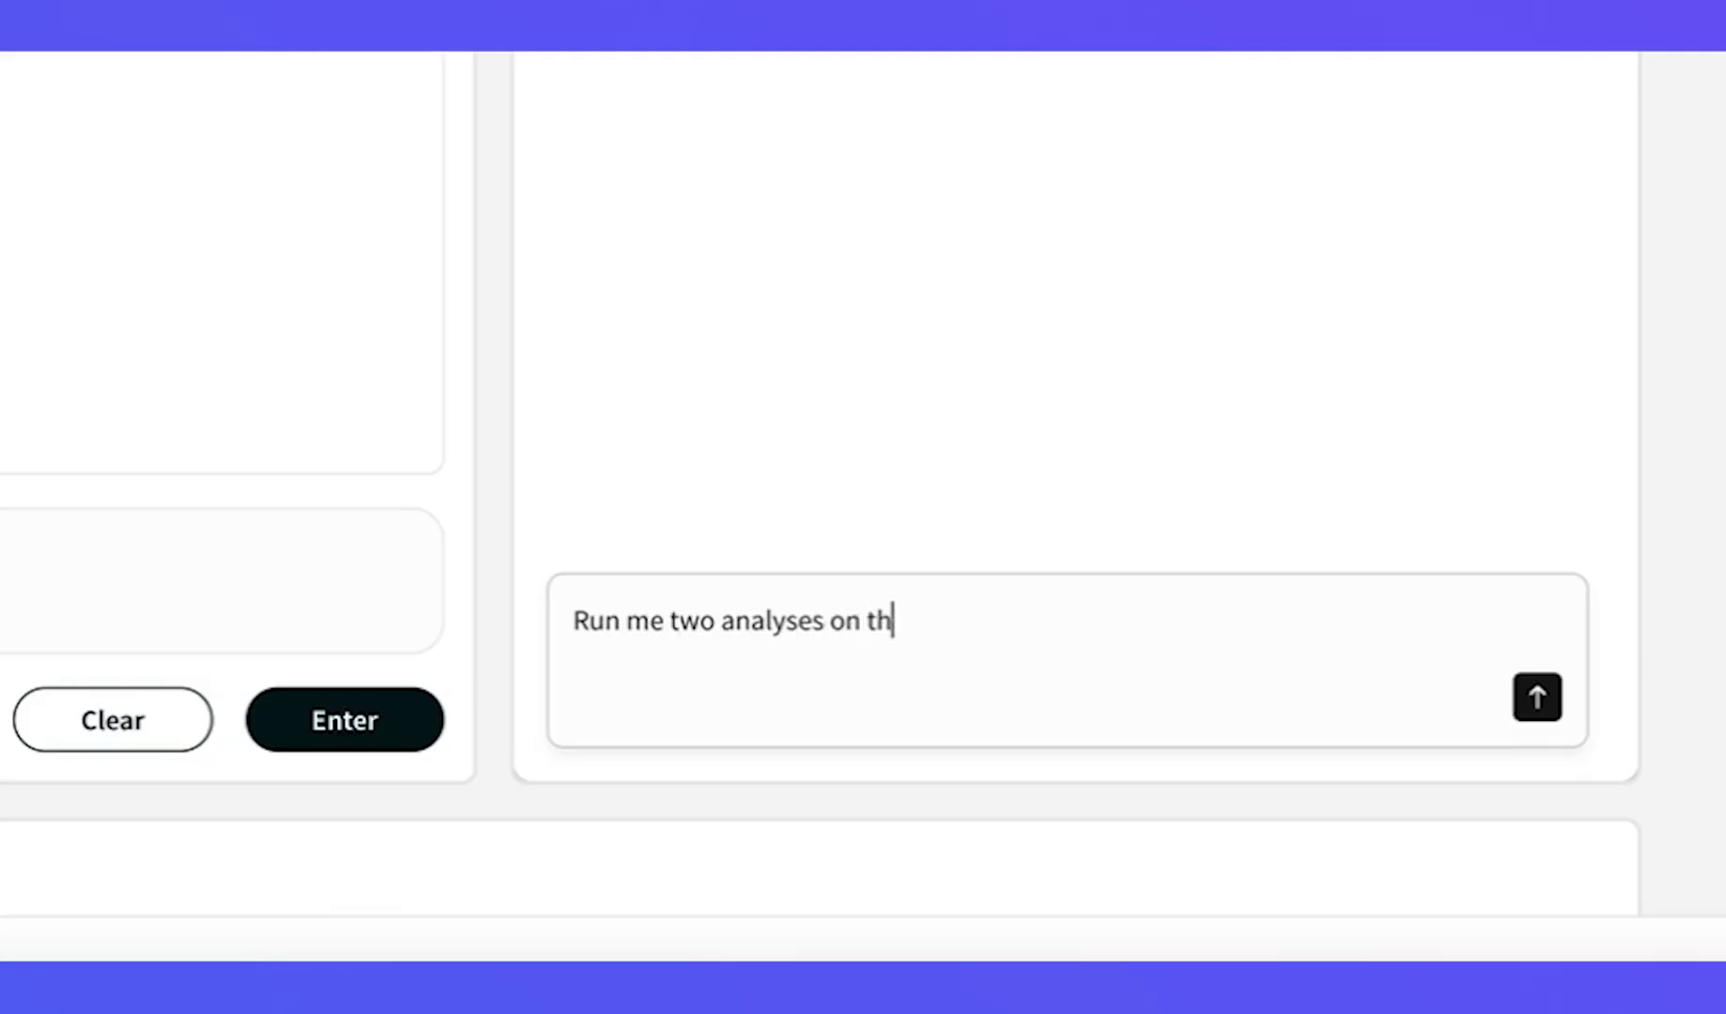
{"action": "type", "text": "e most comparable partne"}
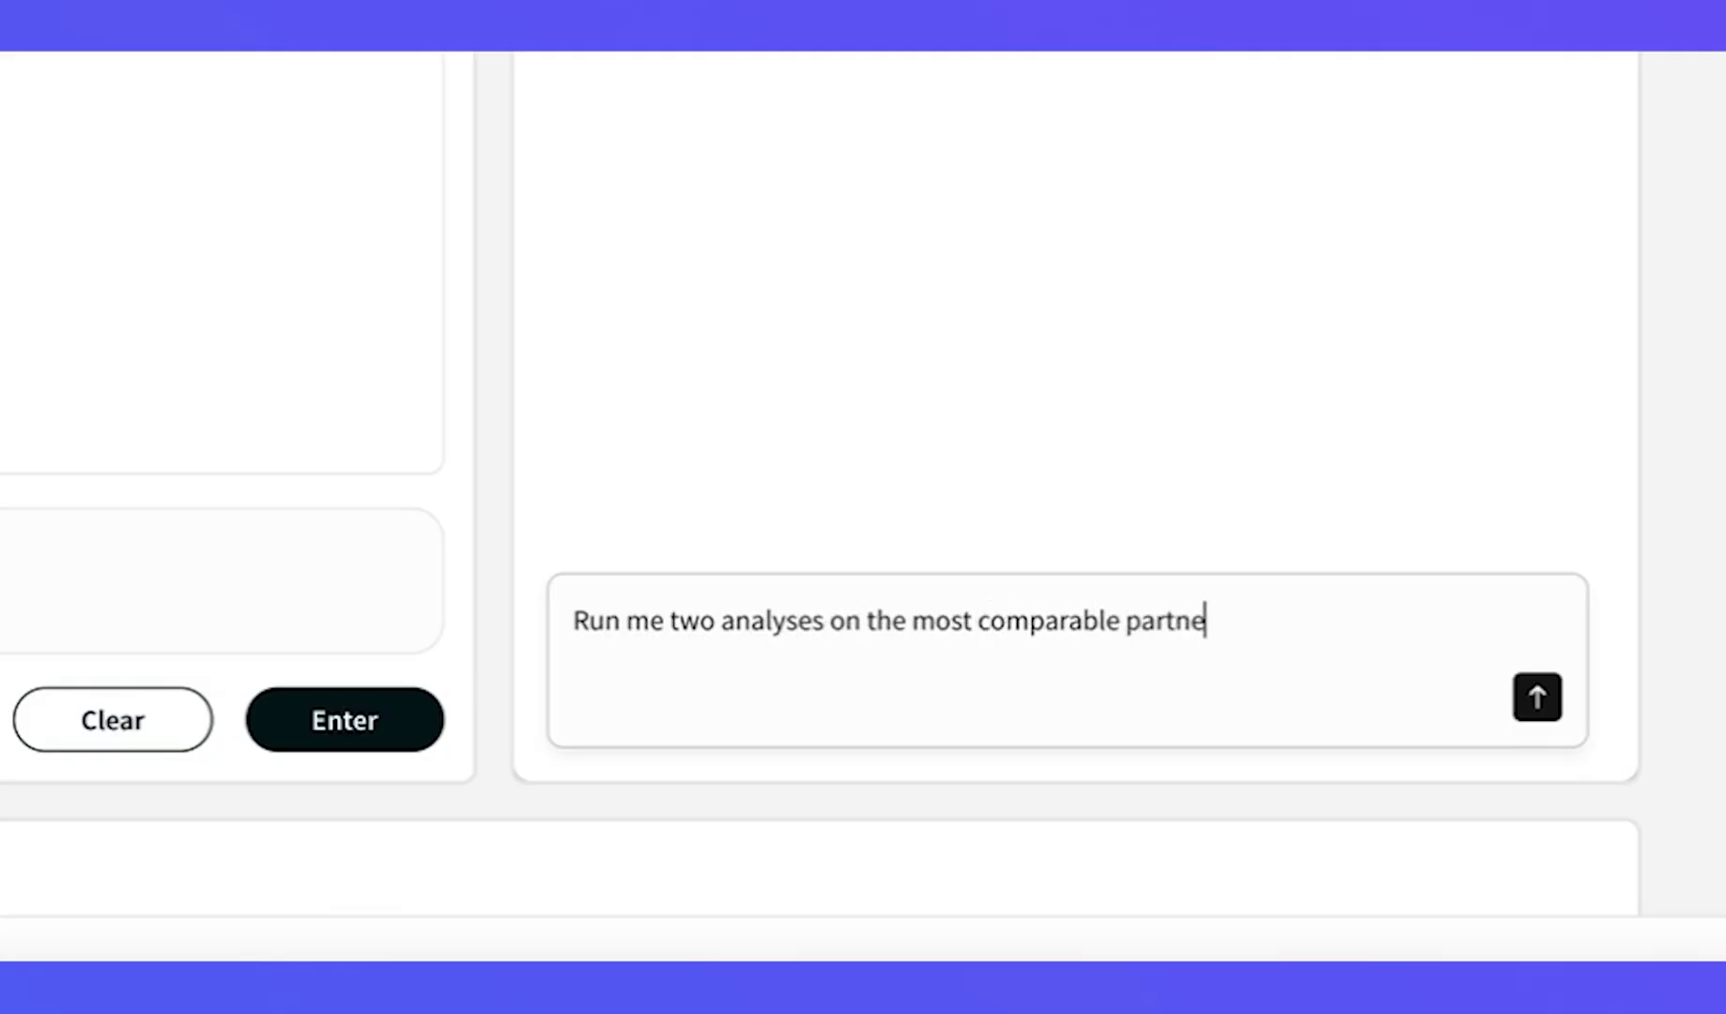
{"action": "type", "text": "rs -- compare "}
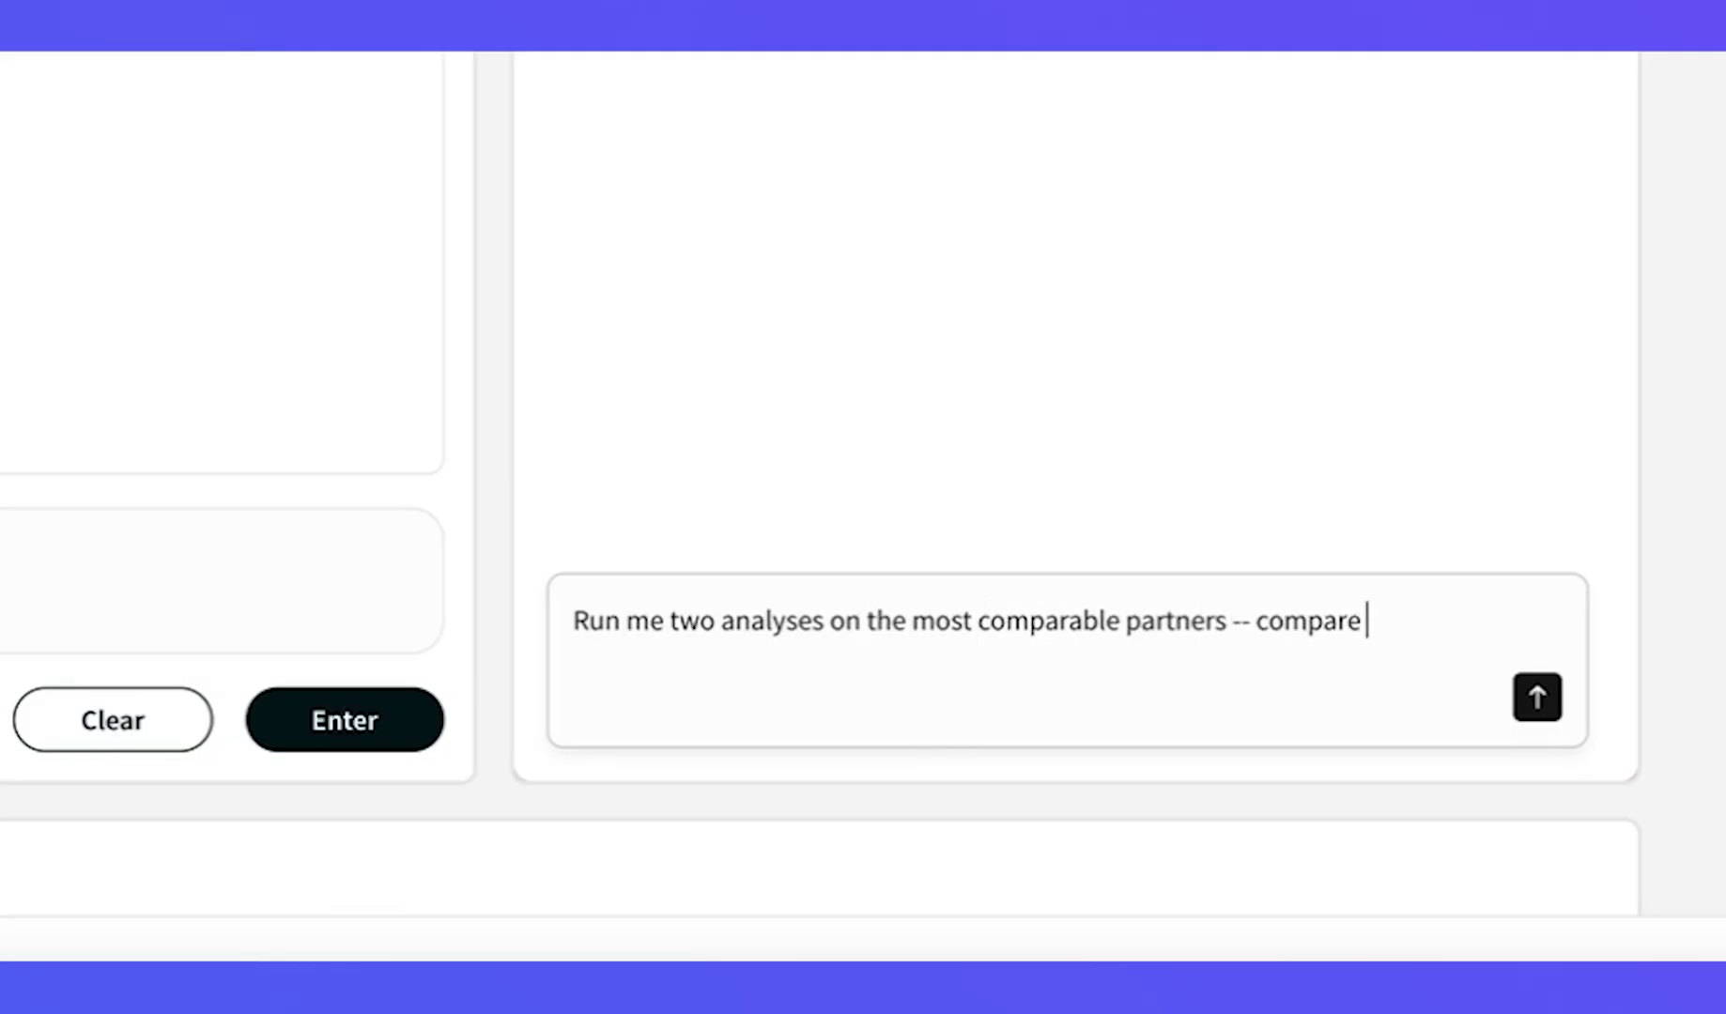
{"action": "type", "text": "this to Acme Indus"}
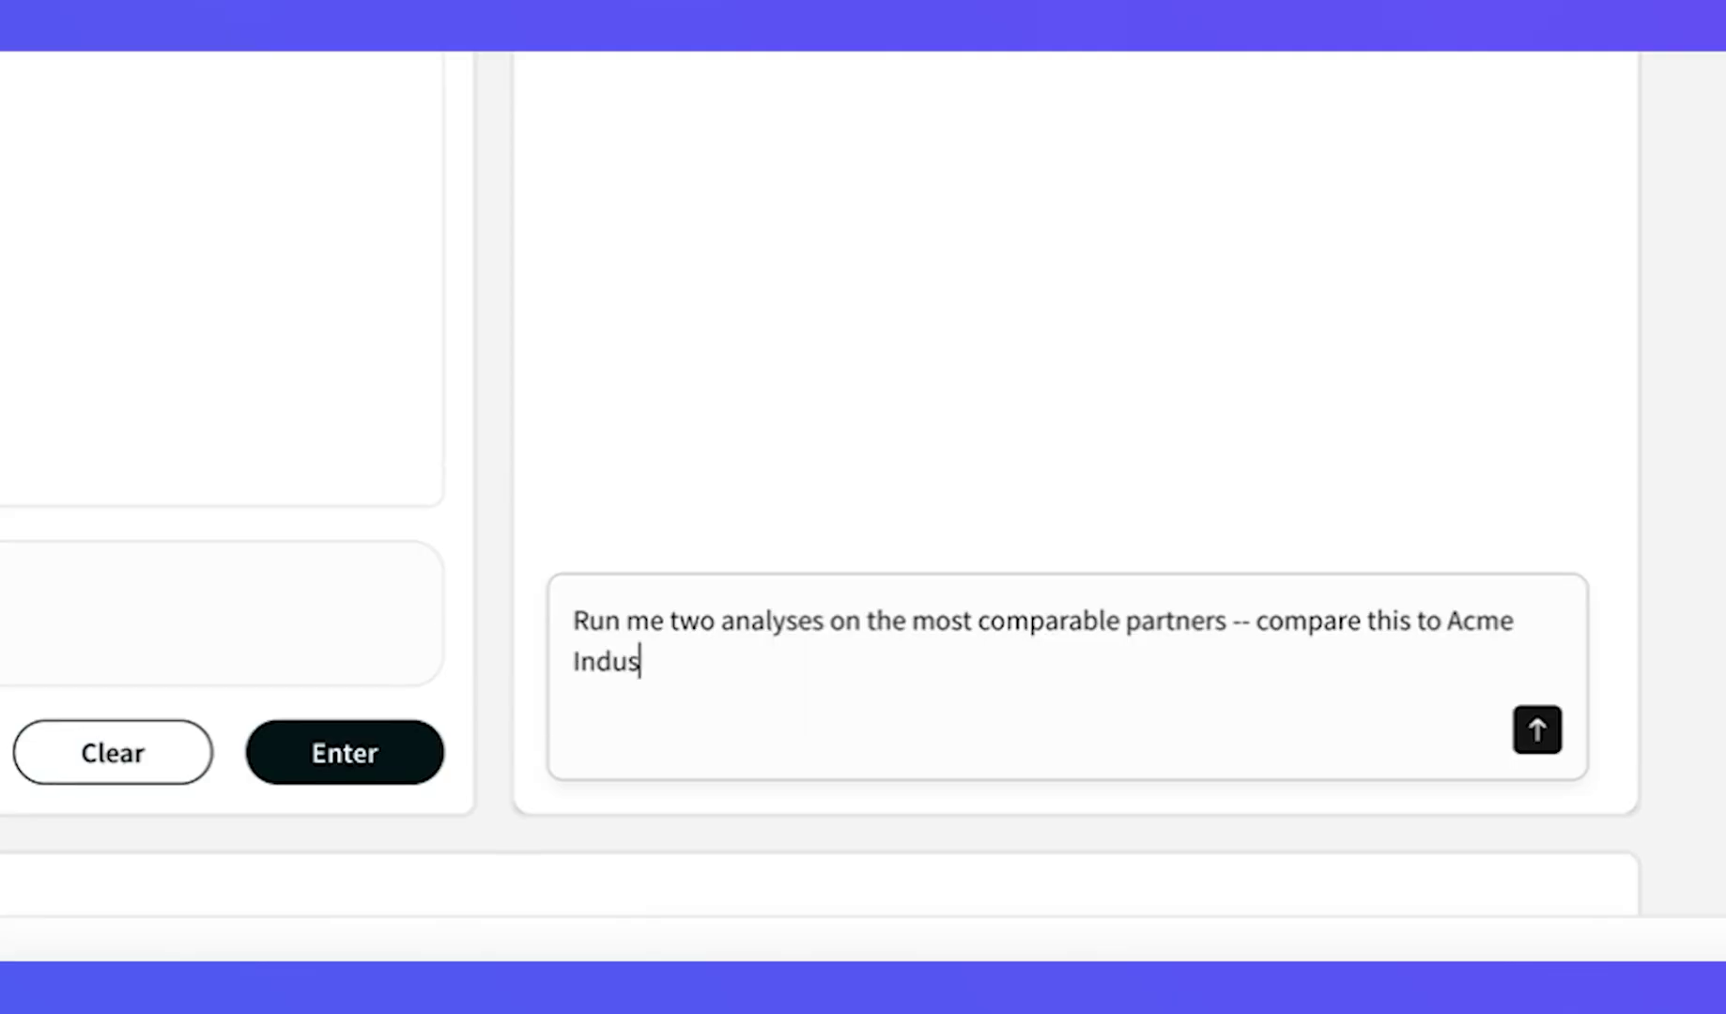
{"action": "type", "text": "tries"}
{"action": "key", "text": "Return"}
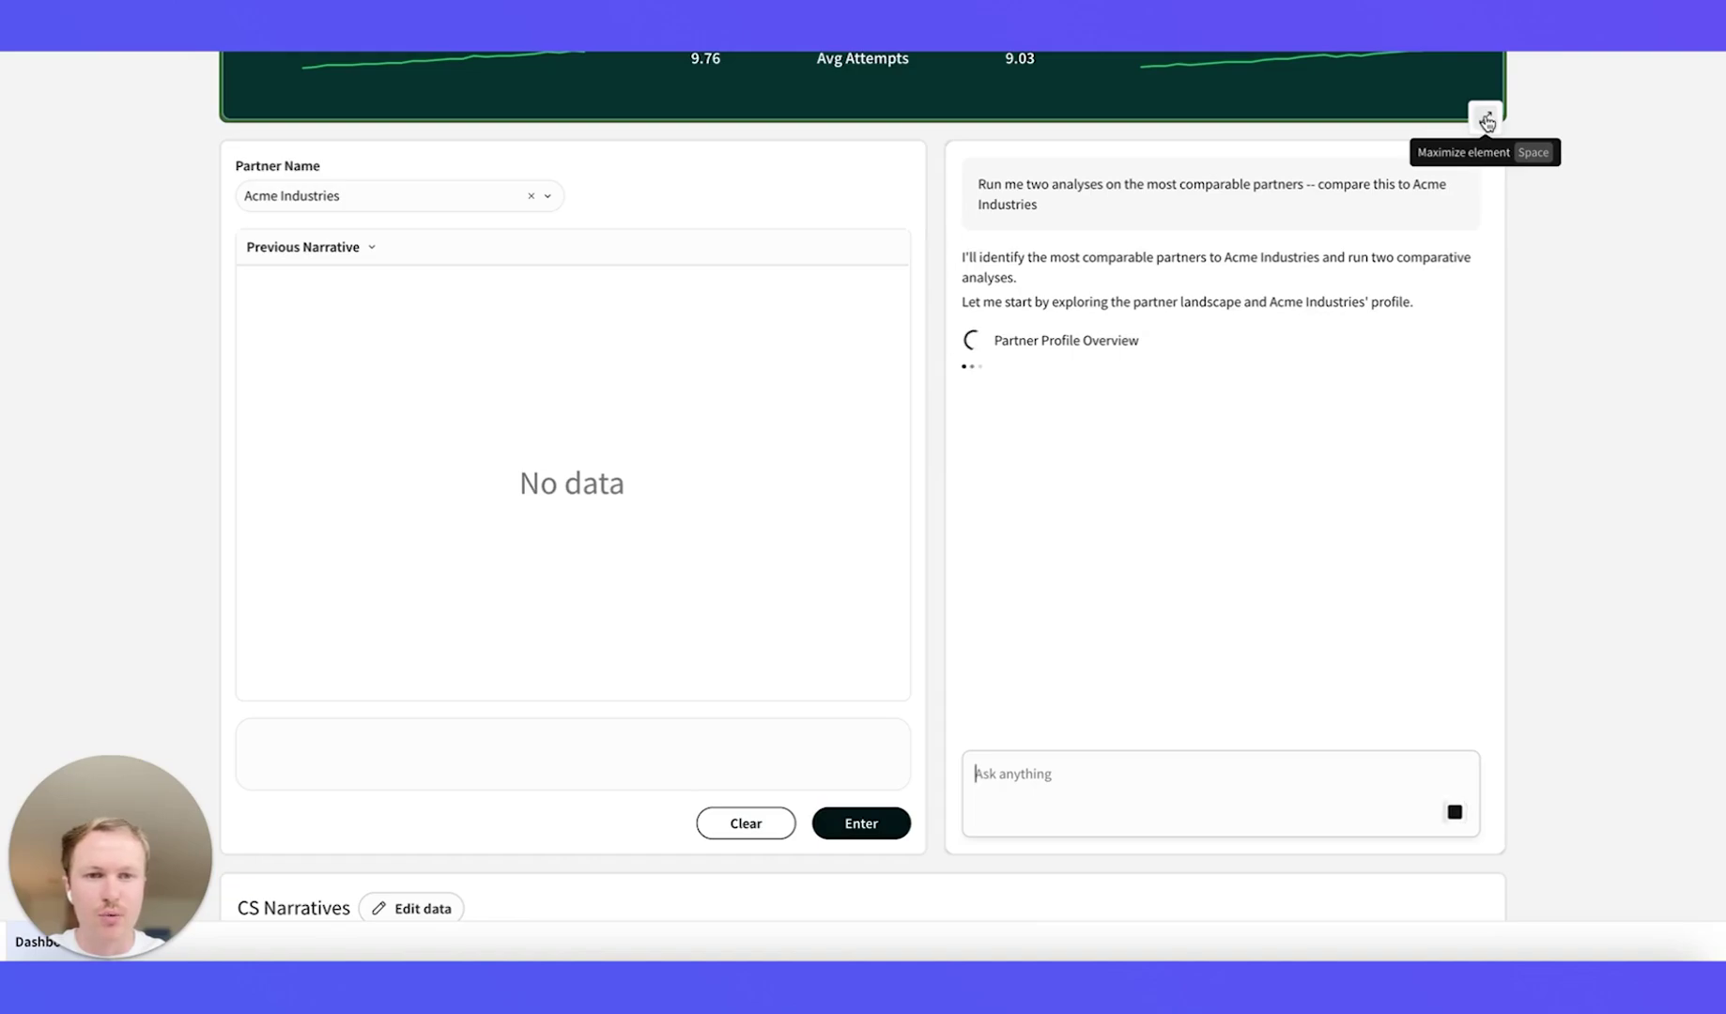
- Maximize the agent chat and read Analysis #1, focusing on its recommendations, strategic opportunities and final conclusion
{"action": "left_click", "coordinate": [1486, 122]}
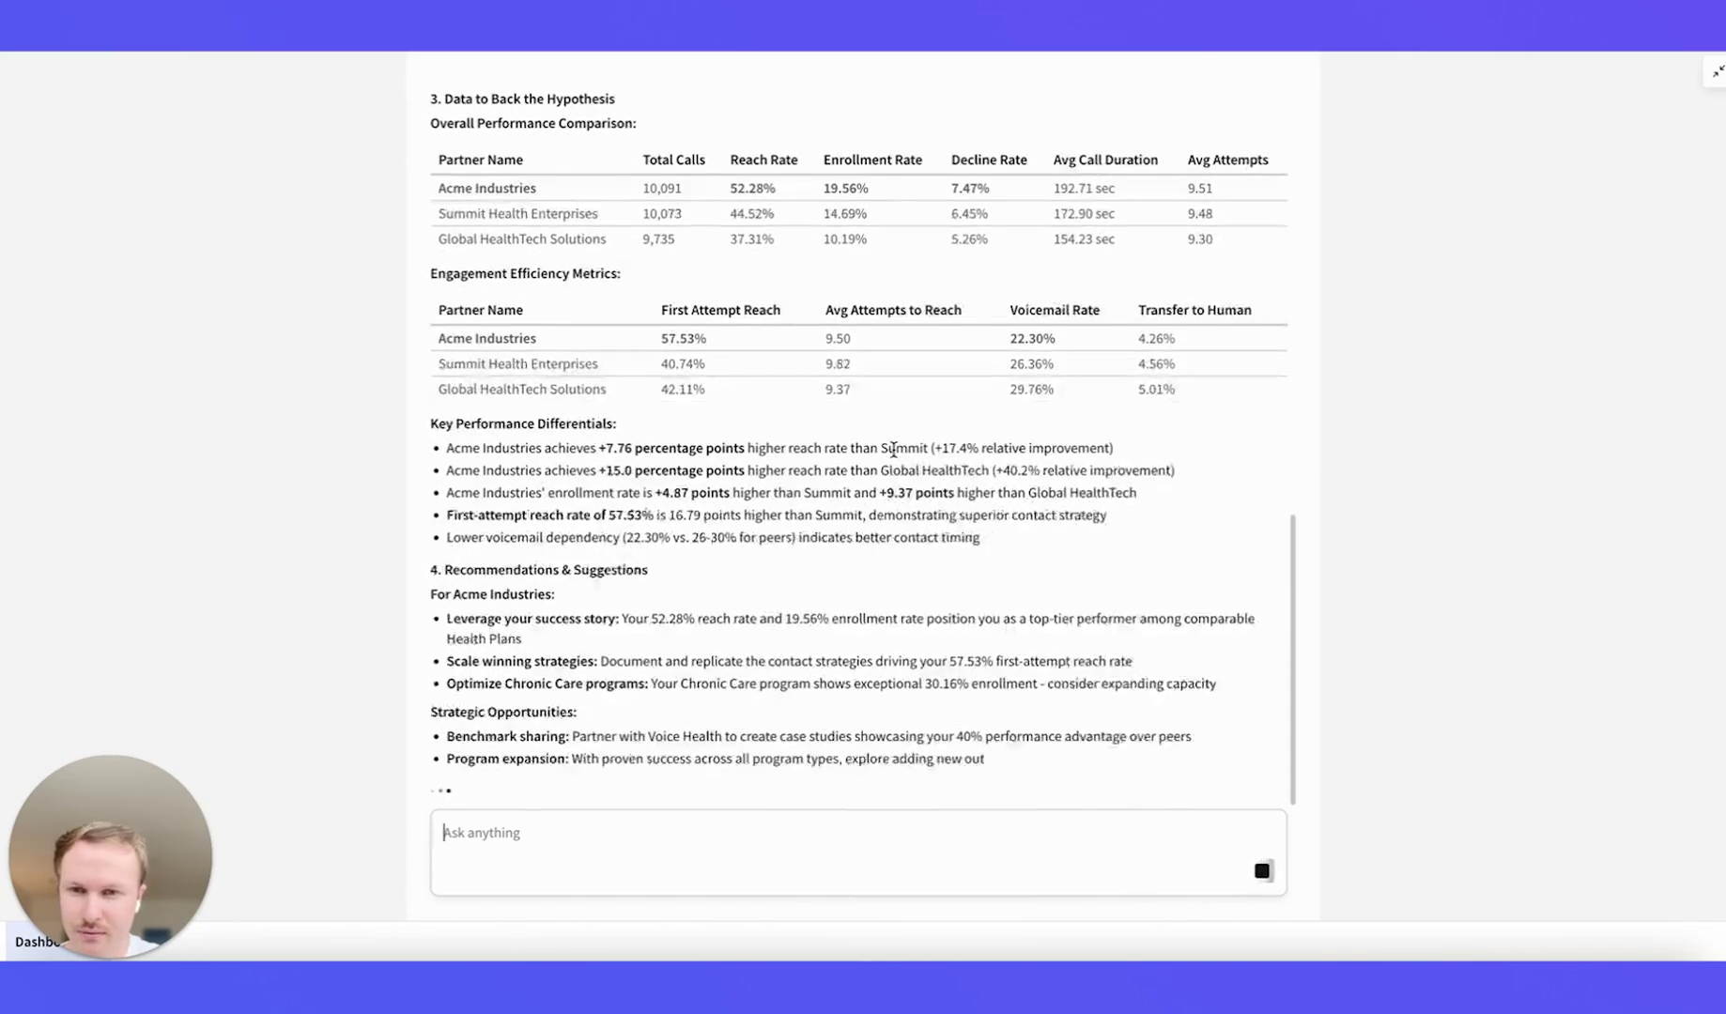
{"action": "scroll", "coordinate": [638, 452], "scroll_direction": "up", "scroll_amount": 6}
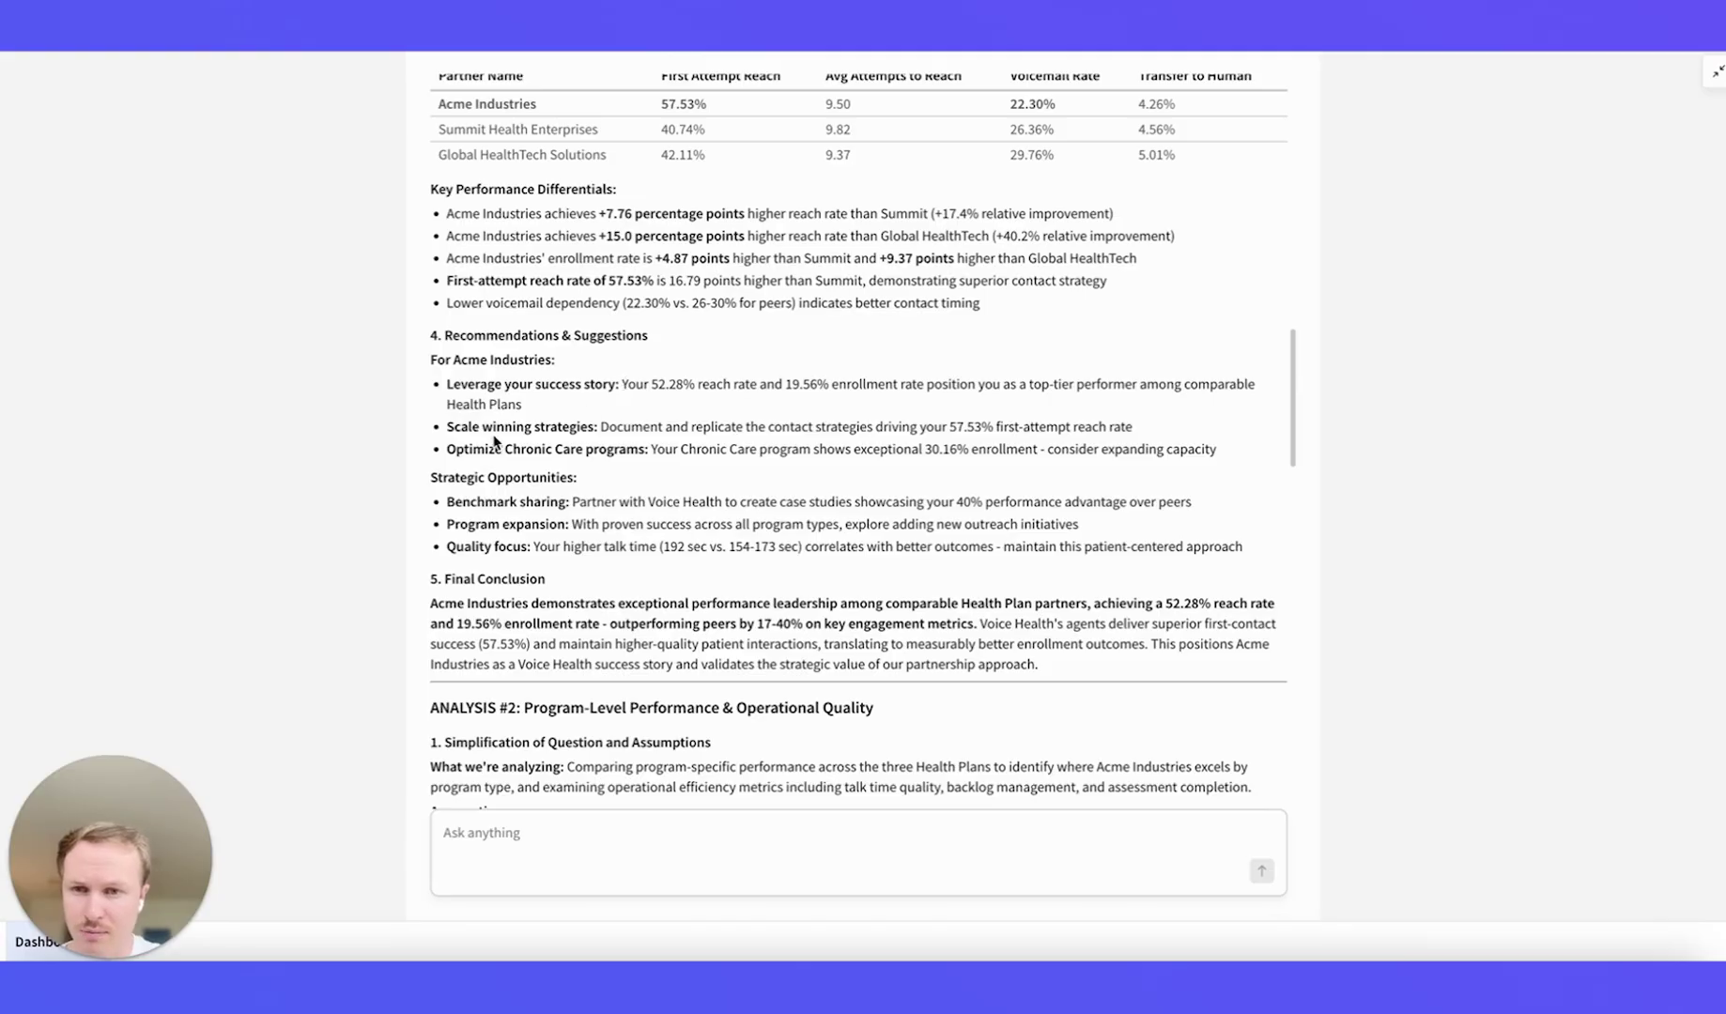
{"action": "scroll", "coordinate": [526, 456], "scroll_direction": "down", "scroll_amount": 2}
{"action": "scroll", "coordinate": [525, 457], "scroll_direction": "down", "scroll_amount": 1}
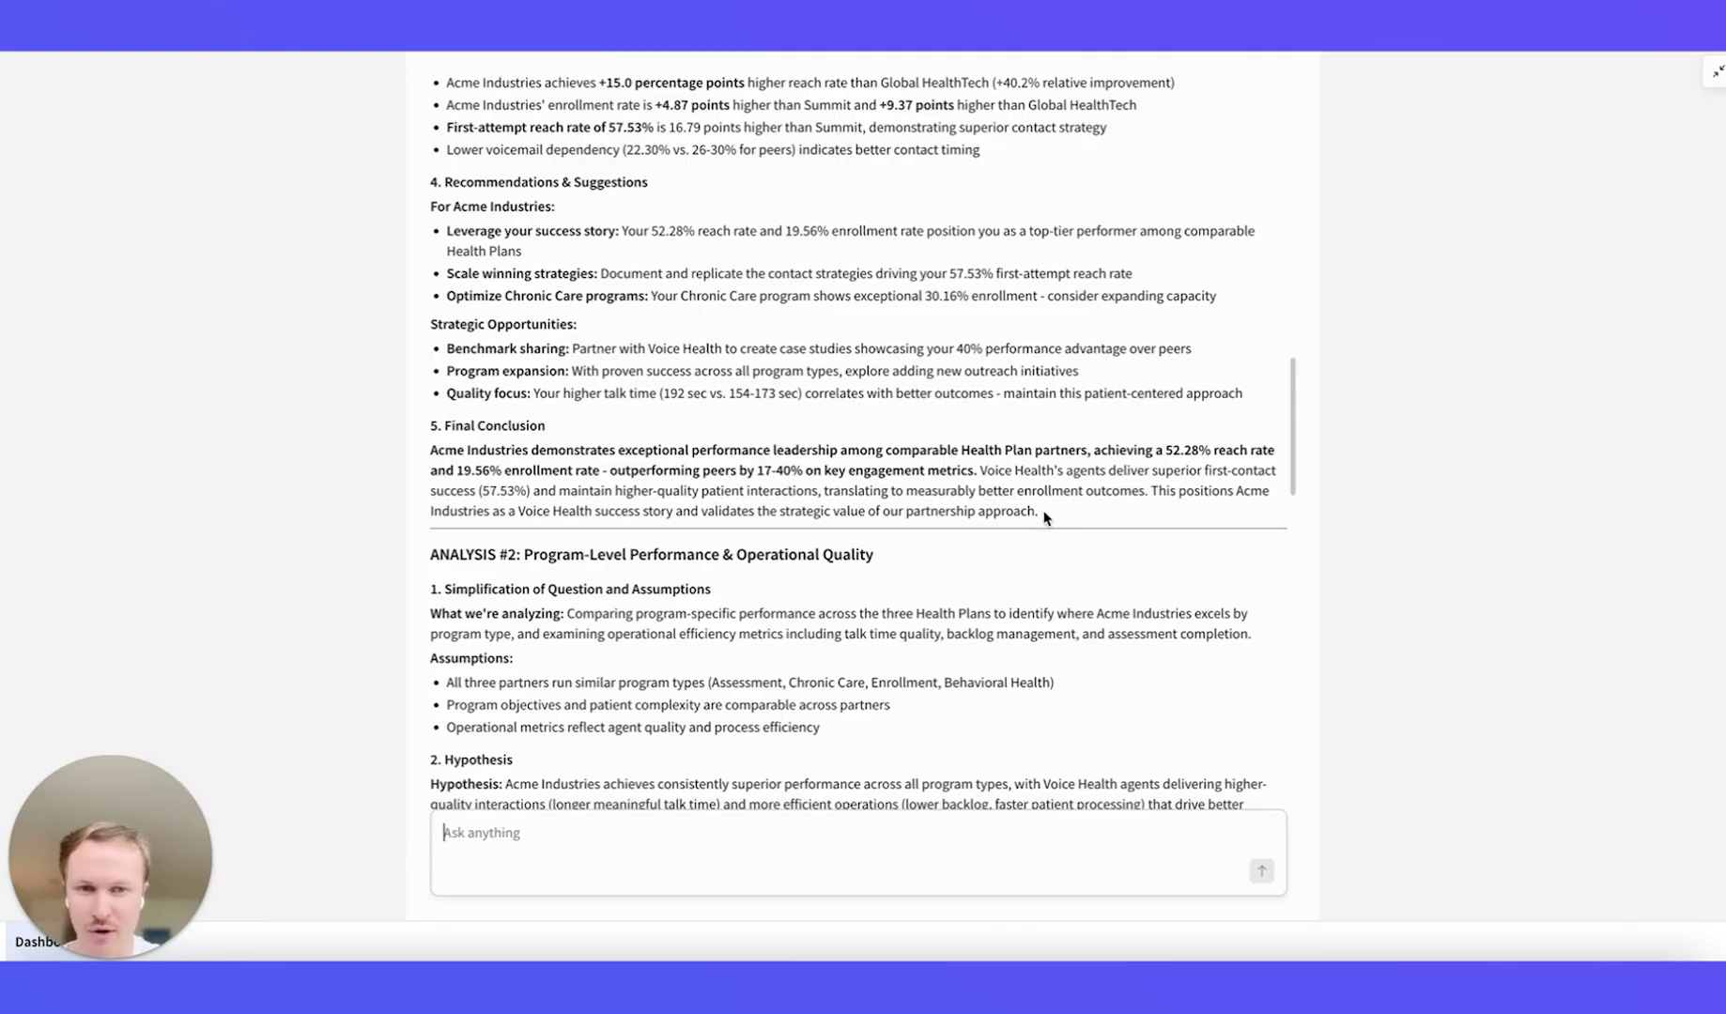
{"action": "left_click_drag", "start_coordinate": [1039, 512], "coordinate": [416, 222]}
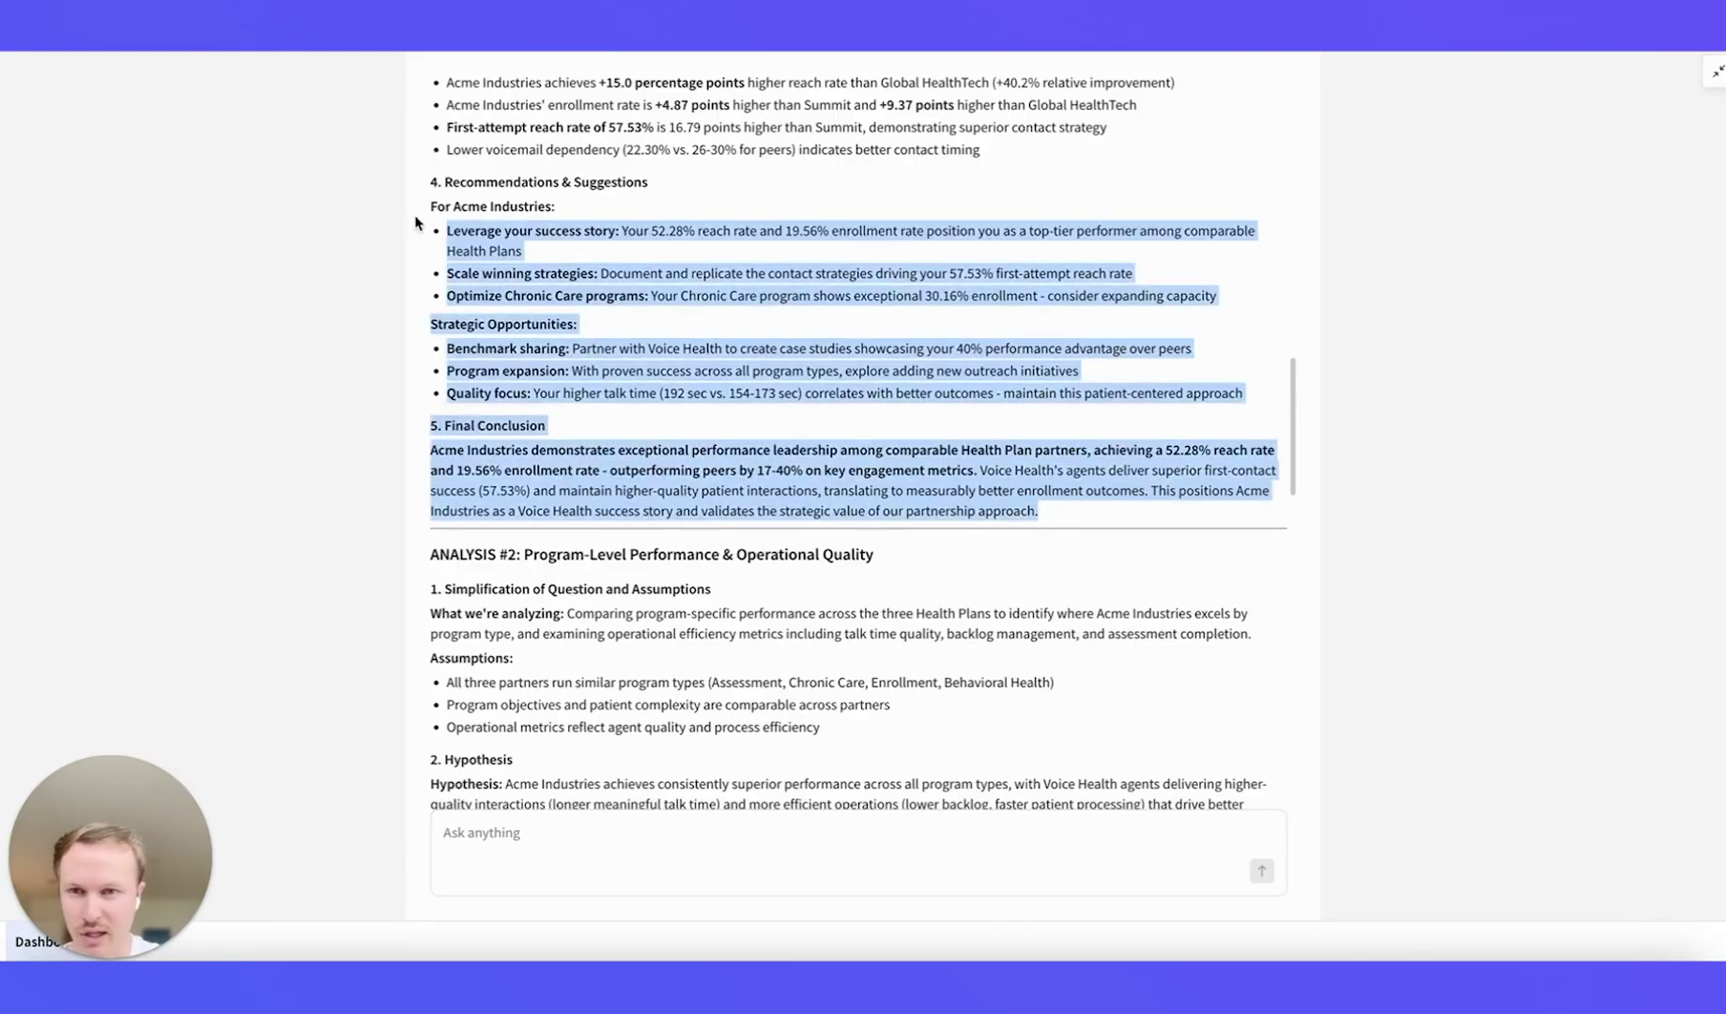
{"action": "left_click", "coordinate": [707, 234]}
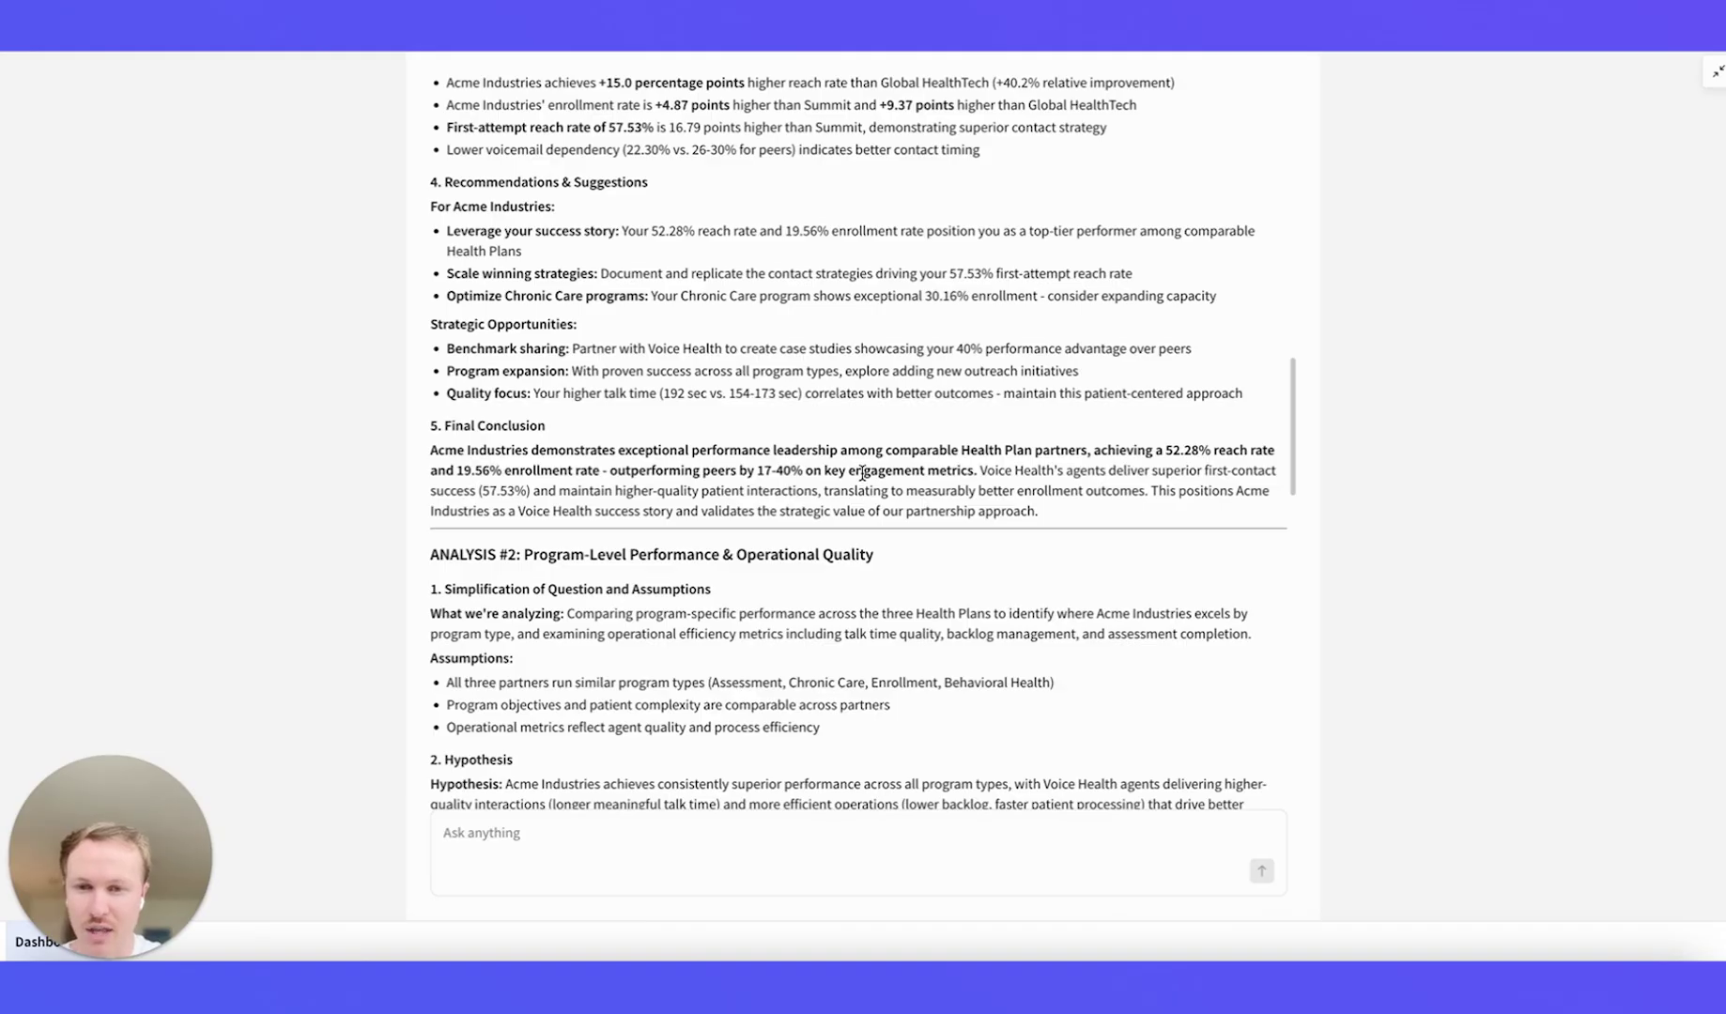
- Read Analysis #2 on program-level performance through its findings, conclusion and next steps, and restore the chat to normal size
{"action": "scroll", "coordinate": [863, 473], "scroll_direction": "down", "scroll_amount": 3}
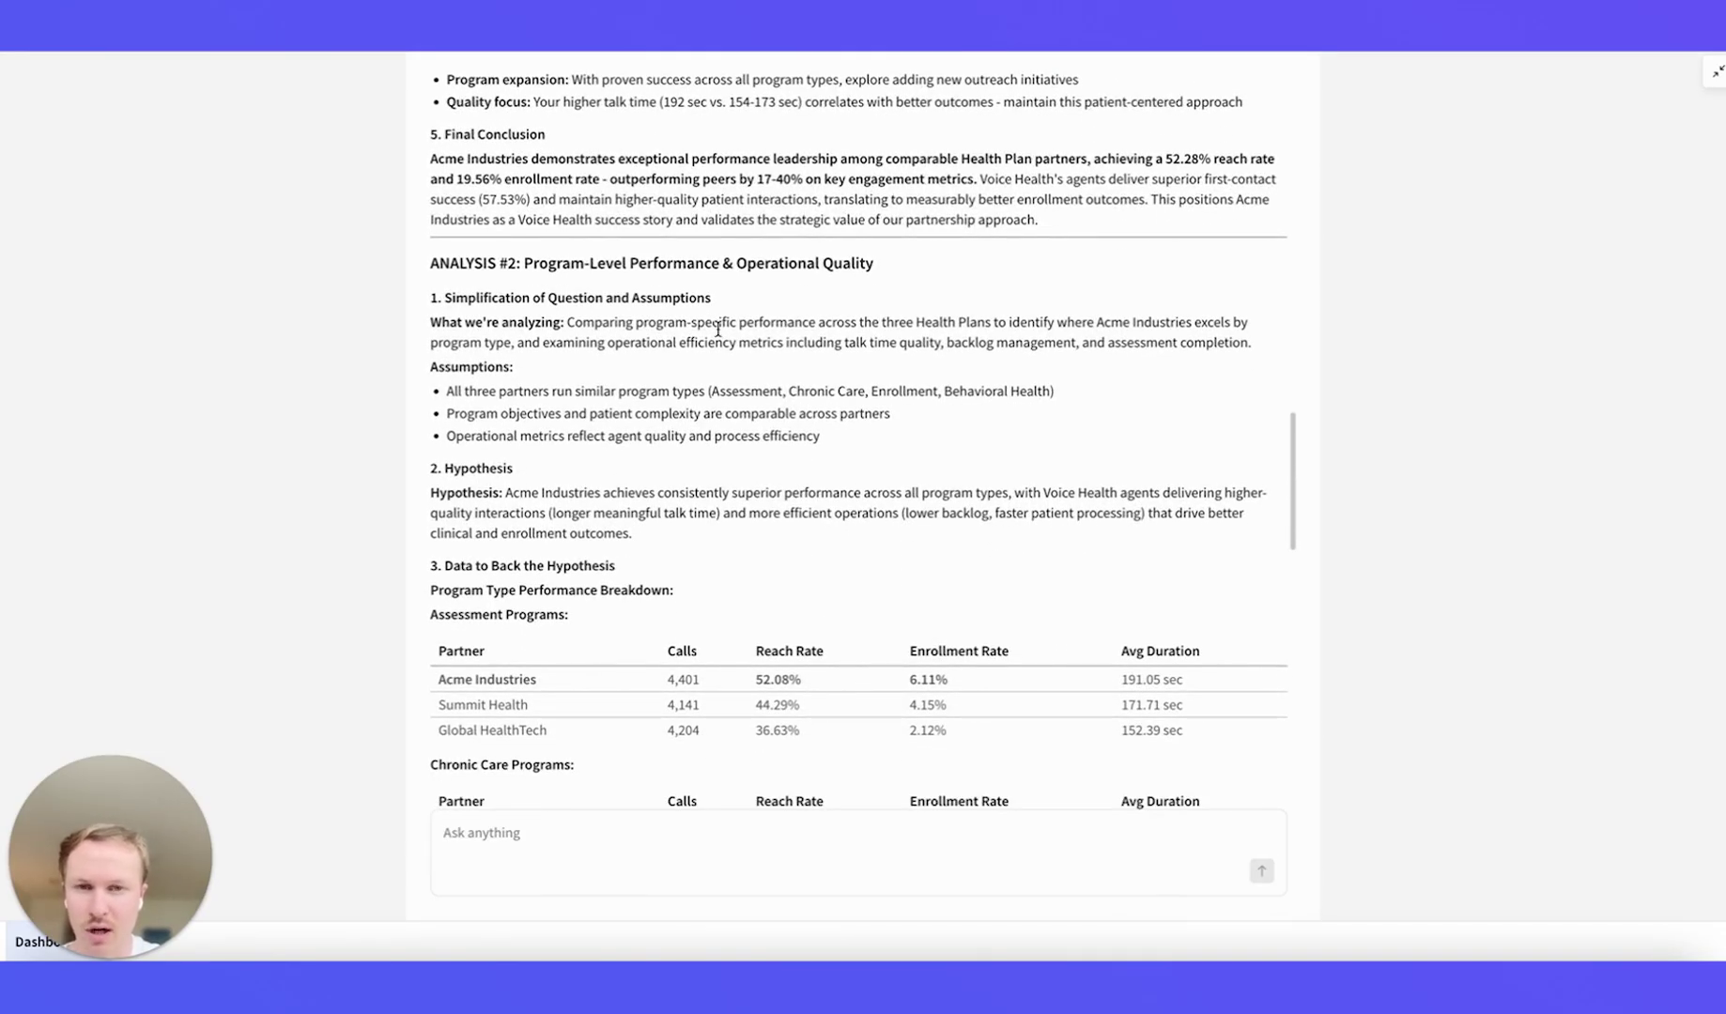
{"action": "scroll", "coordinate": [648, 481], "scroll_direction": "down", "scroll_amount": 3}
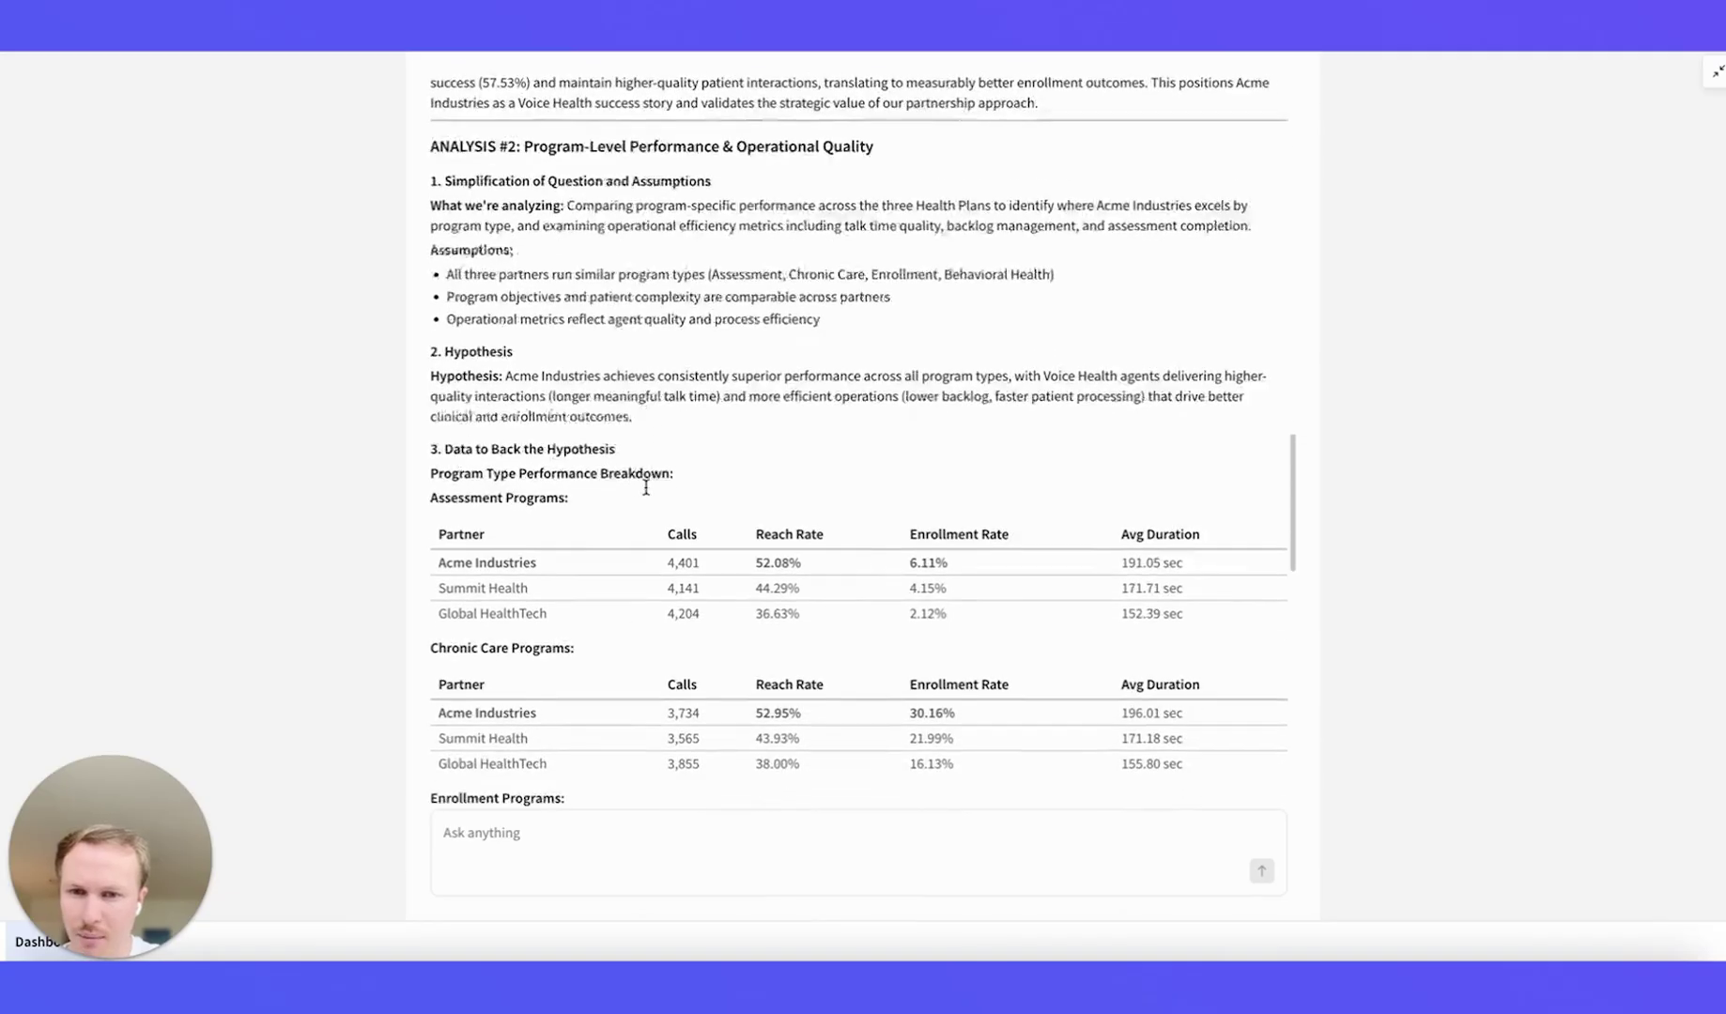
{"action": "scroll", "coordinate": [646, 487], "scroll_direction": "down", "scroll_amount": 4}
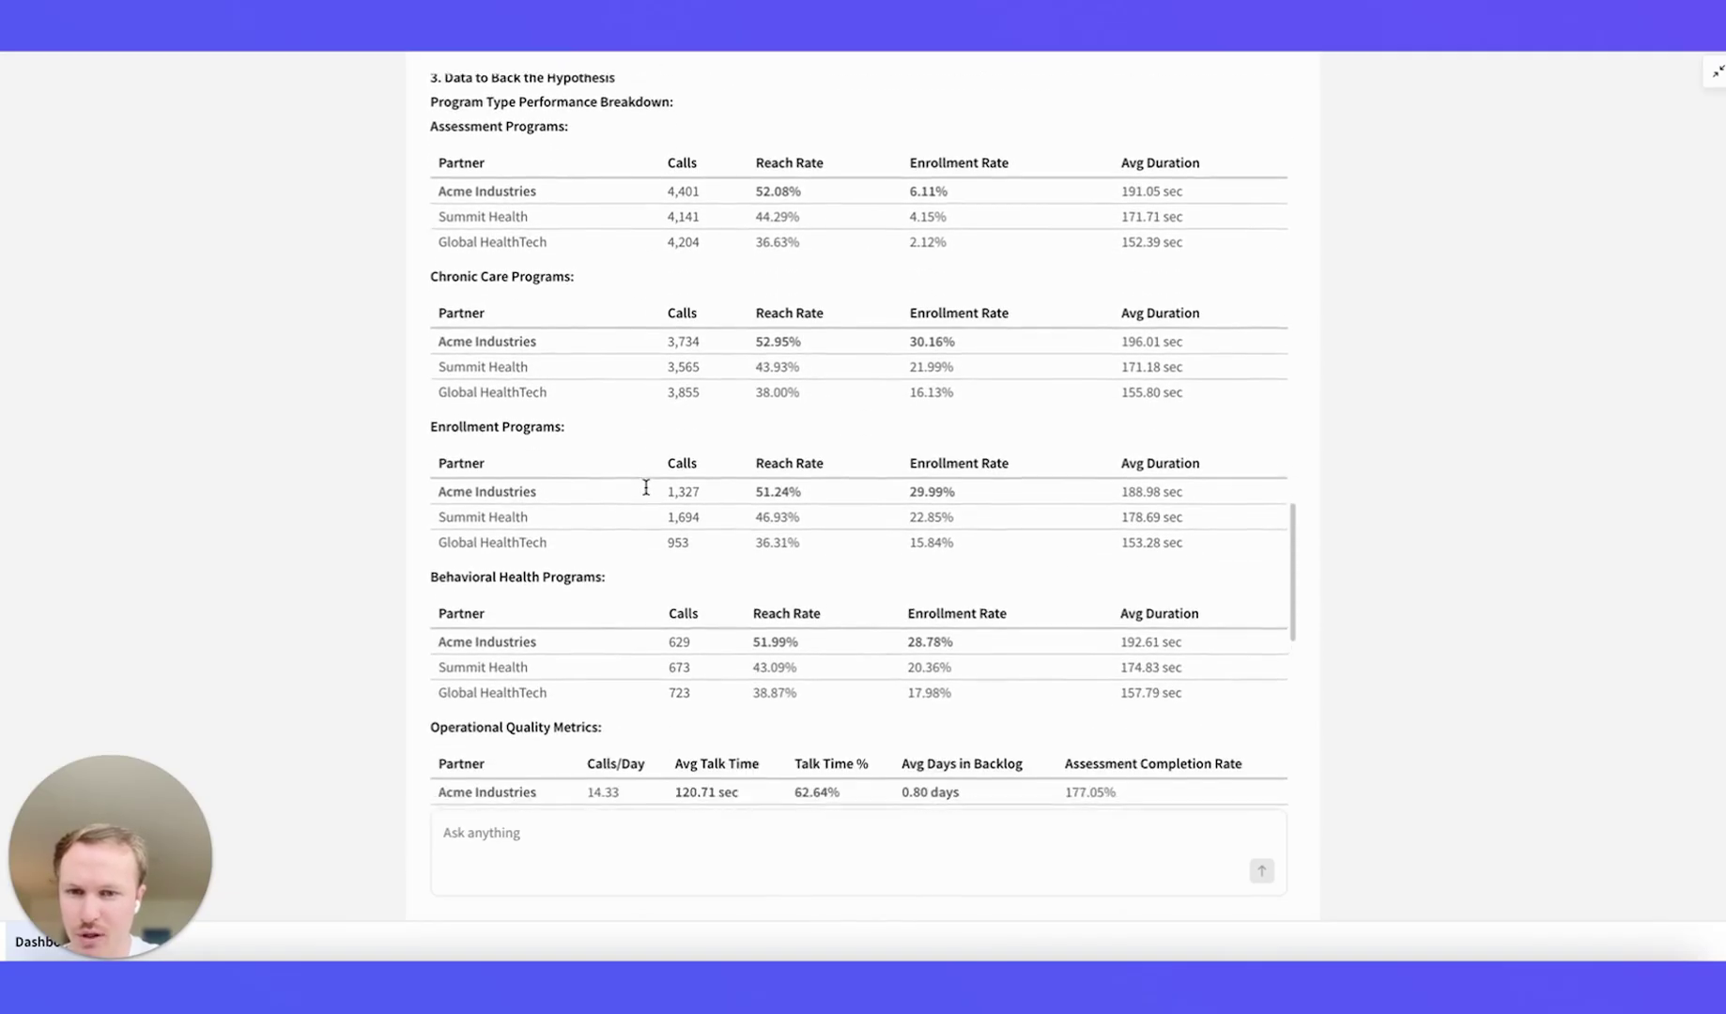
{"action": "scroll", "coordinate": [646, 494], "scroll_direction": "down", "scroll_amount": 4}
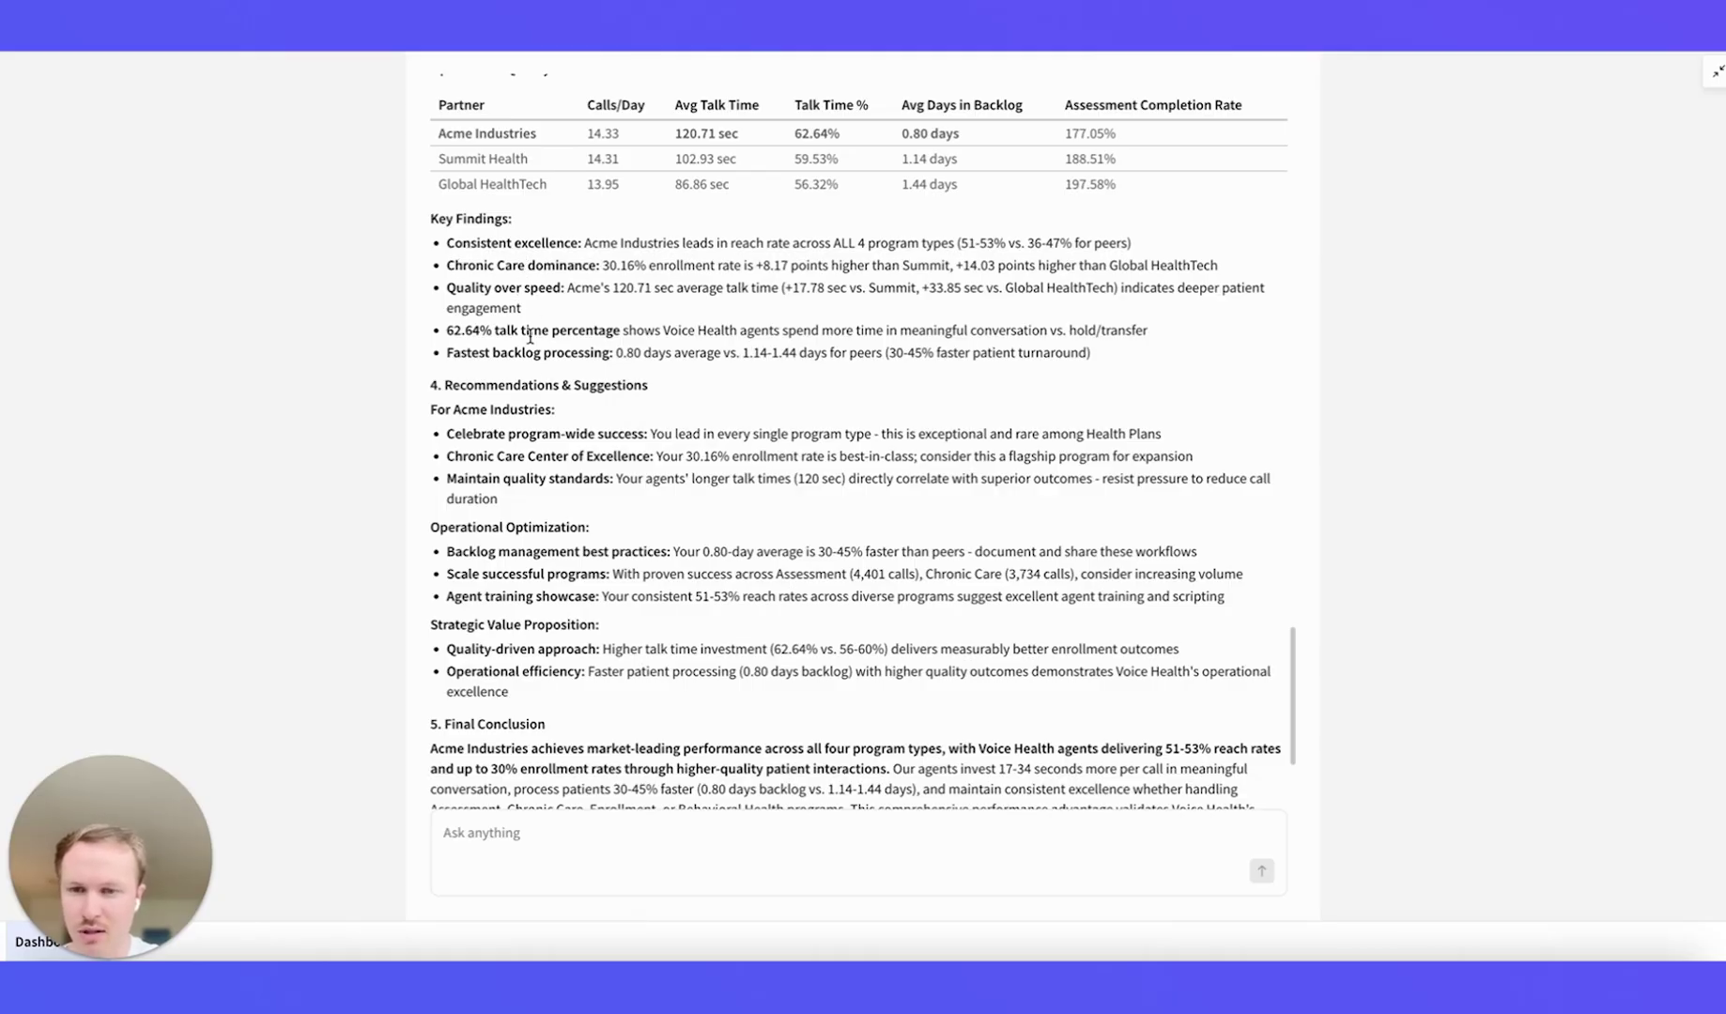
{"action": "scroll", "coordinate": [532, 376], "scroll_direction": "down", "scroll_amount": 2}
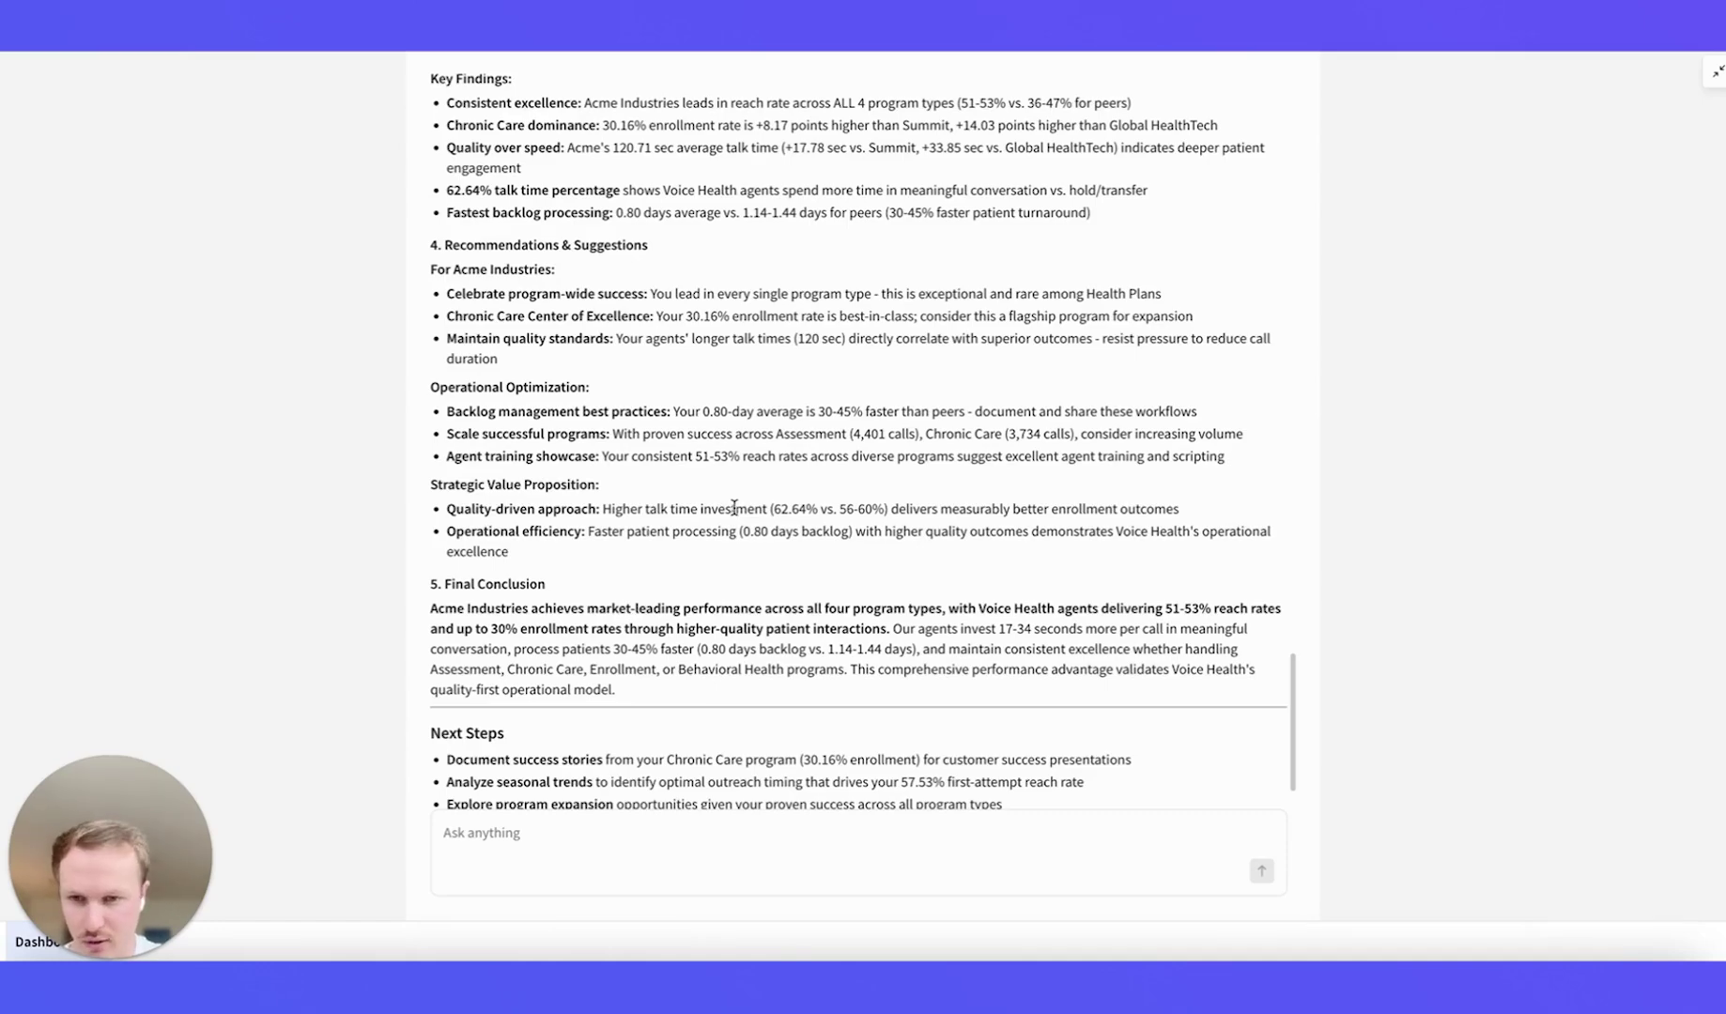
{"action": "scroll", "coordinate": [734, 508], "scroll_direction": "down", "scroll_amount": 1}
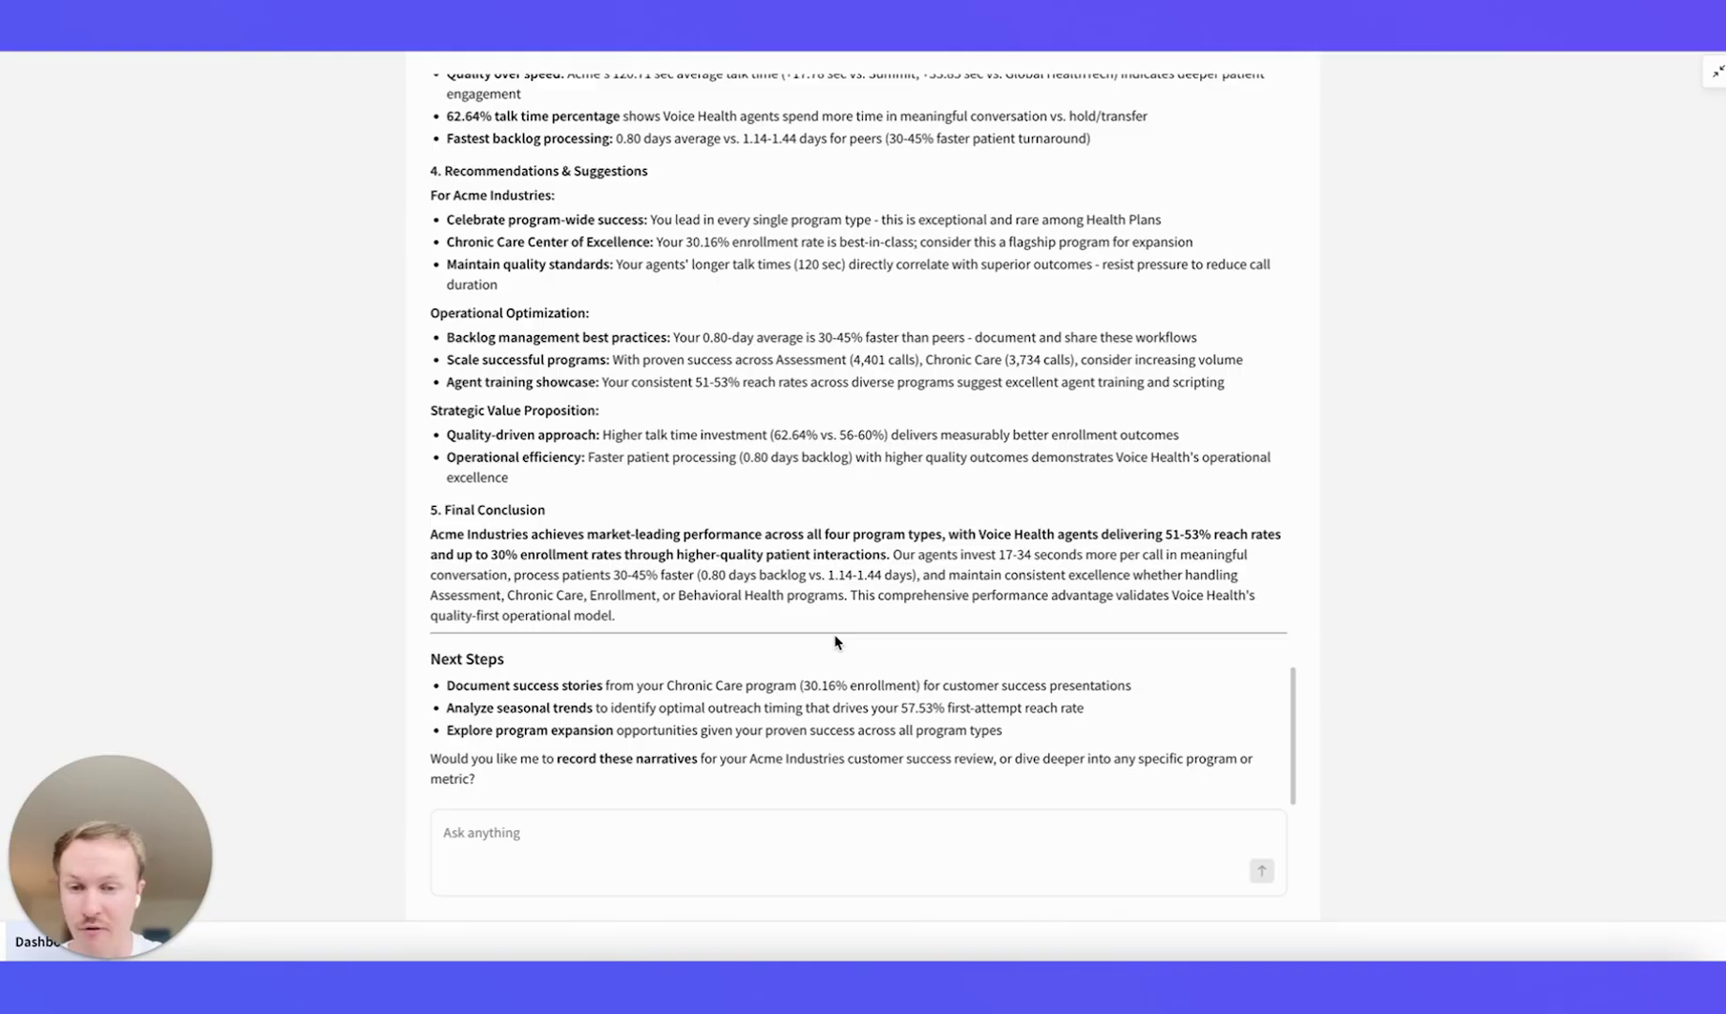
{"action": "left_click", "coordinate": [1717, 72]}
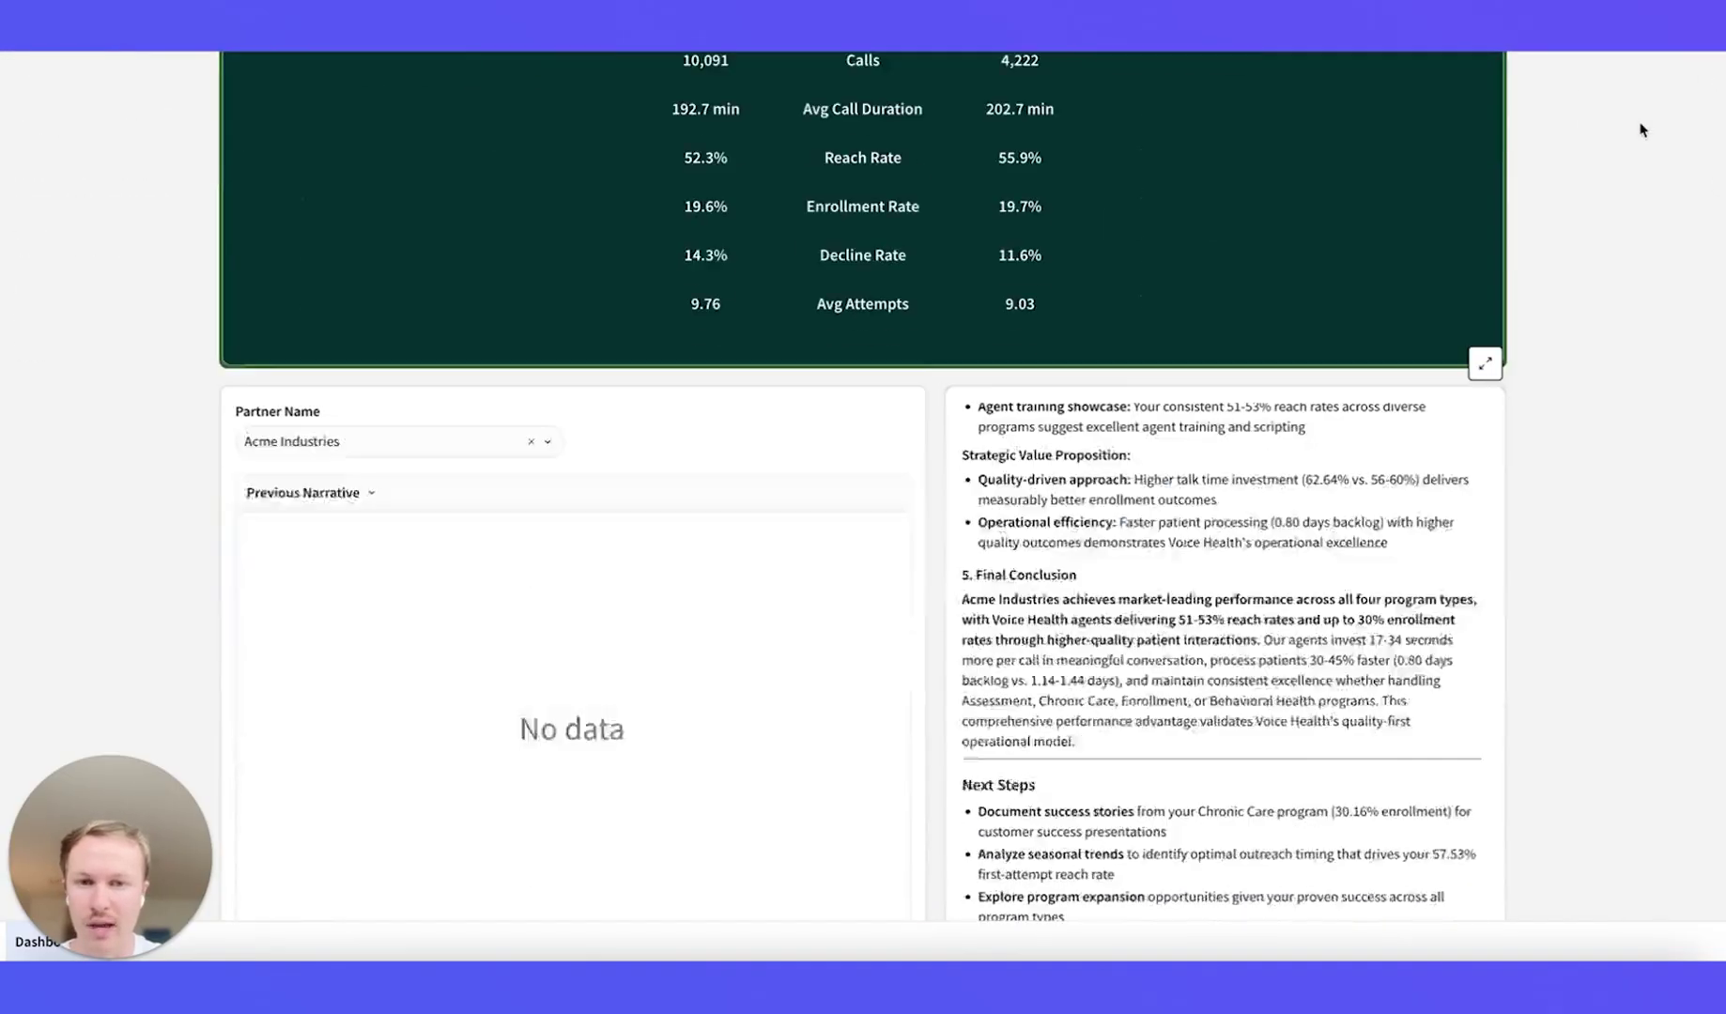
- Tell the Benchmarking Agent "Record these reports for me pls" and approve its Record Narrative action for the CS Narratives table
{"action": "scroll", "coordinate": [1144, 544], "scroll_direction": "down", "scroll_amount": 4}
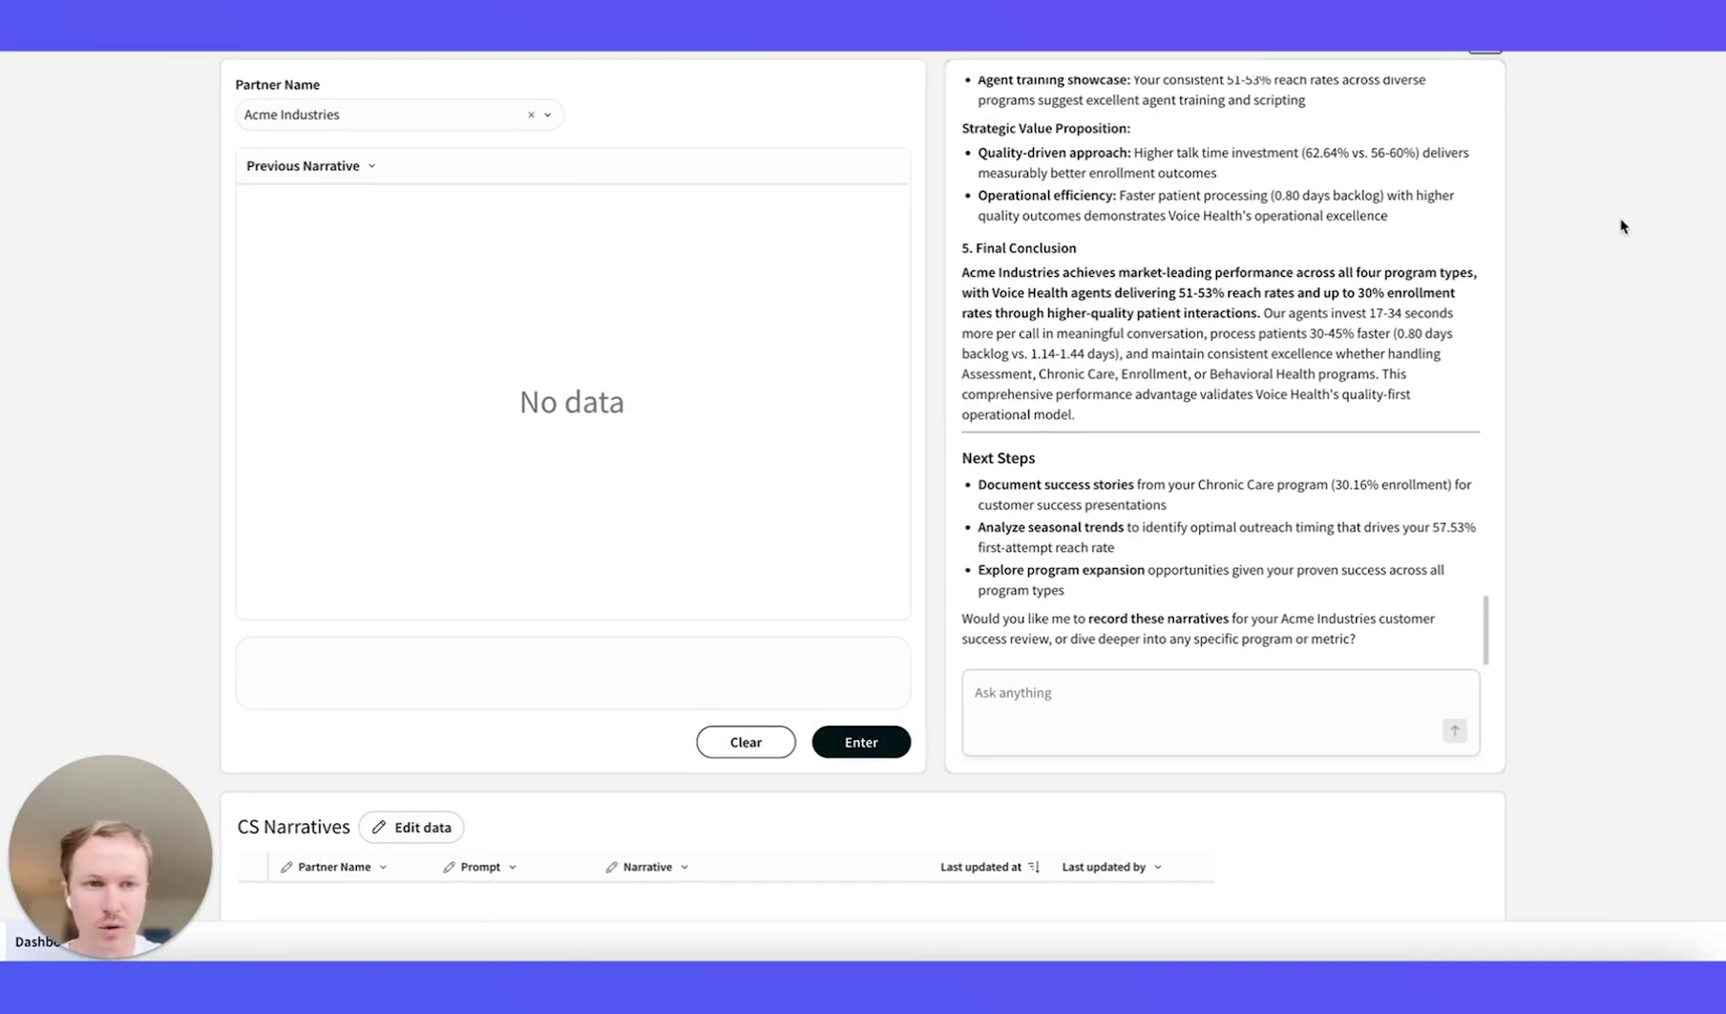
{"action": "scroll", "coordinate": [1623, 225], "scroll_direction": "up", "scroll_amount": 1}
{"action": "left_click", "coordinate": [1204, 761]}
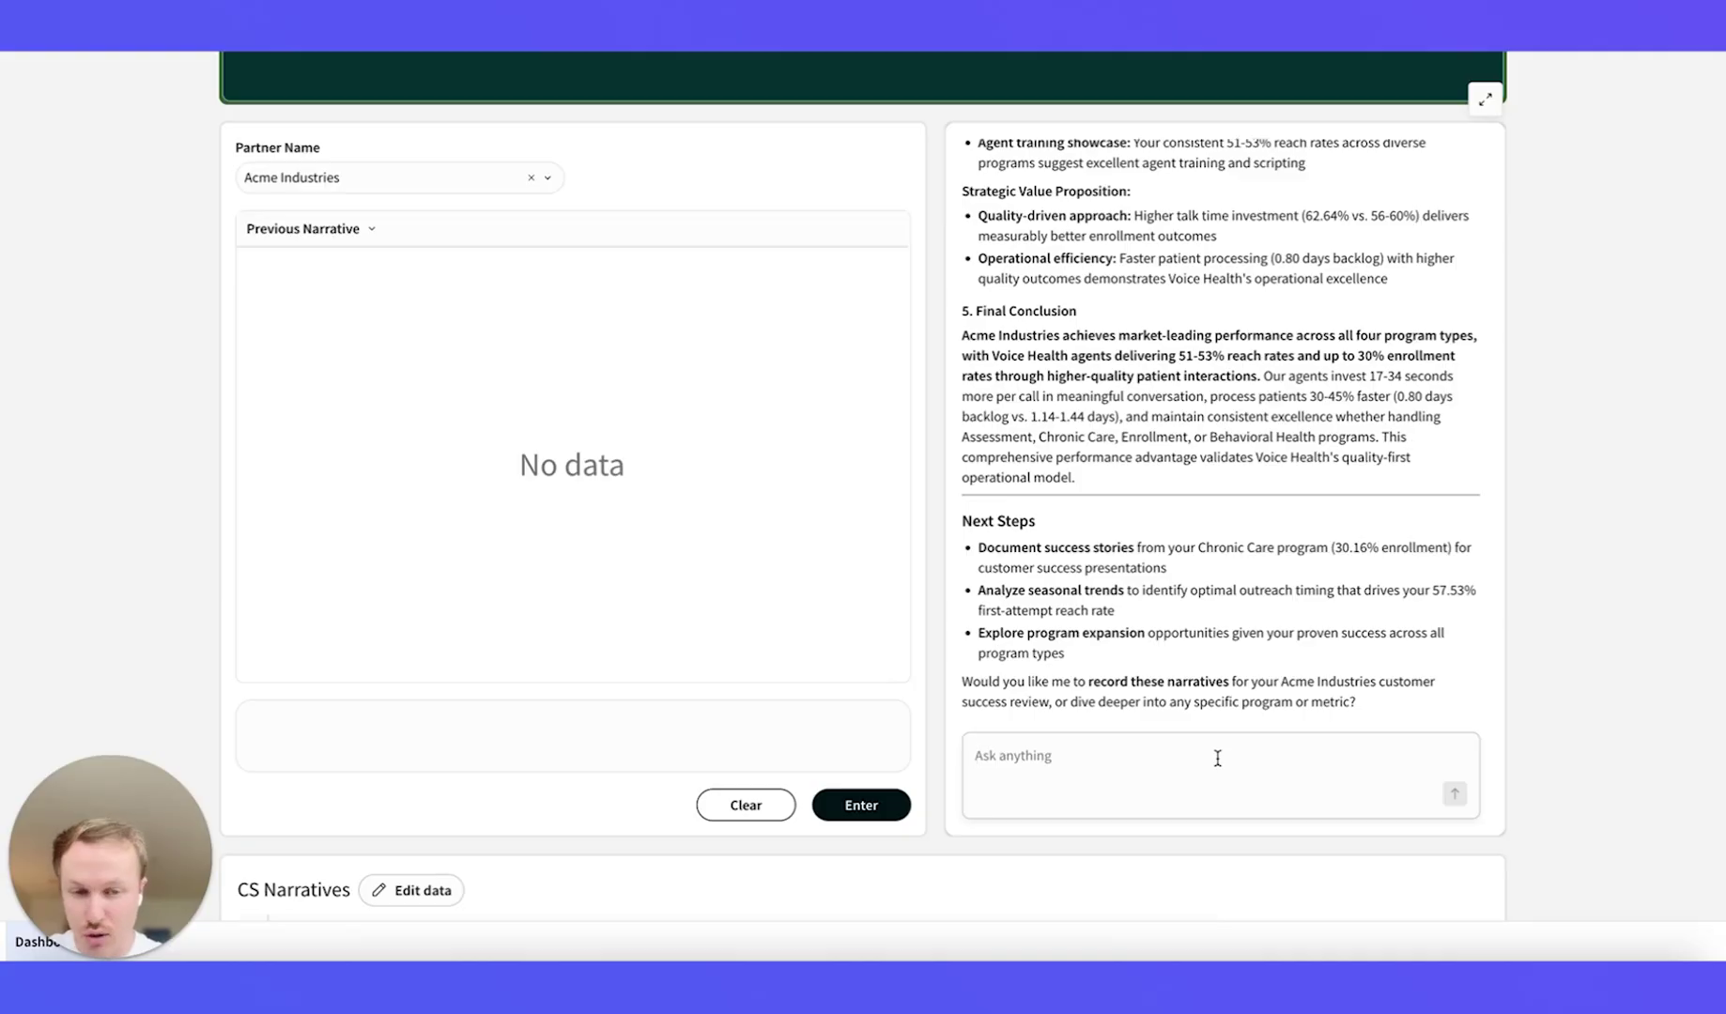
{"action": "type", "text": "Rec"}
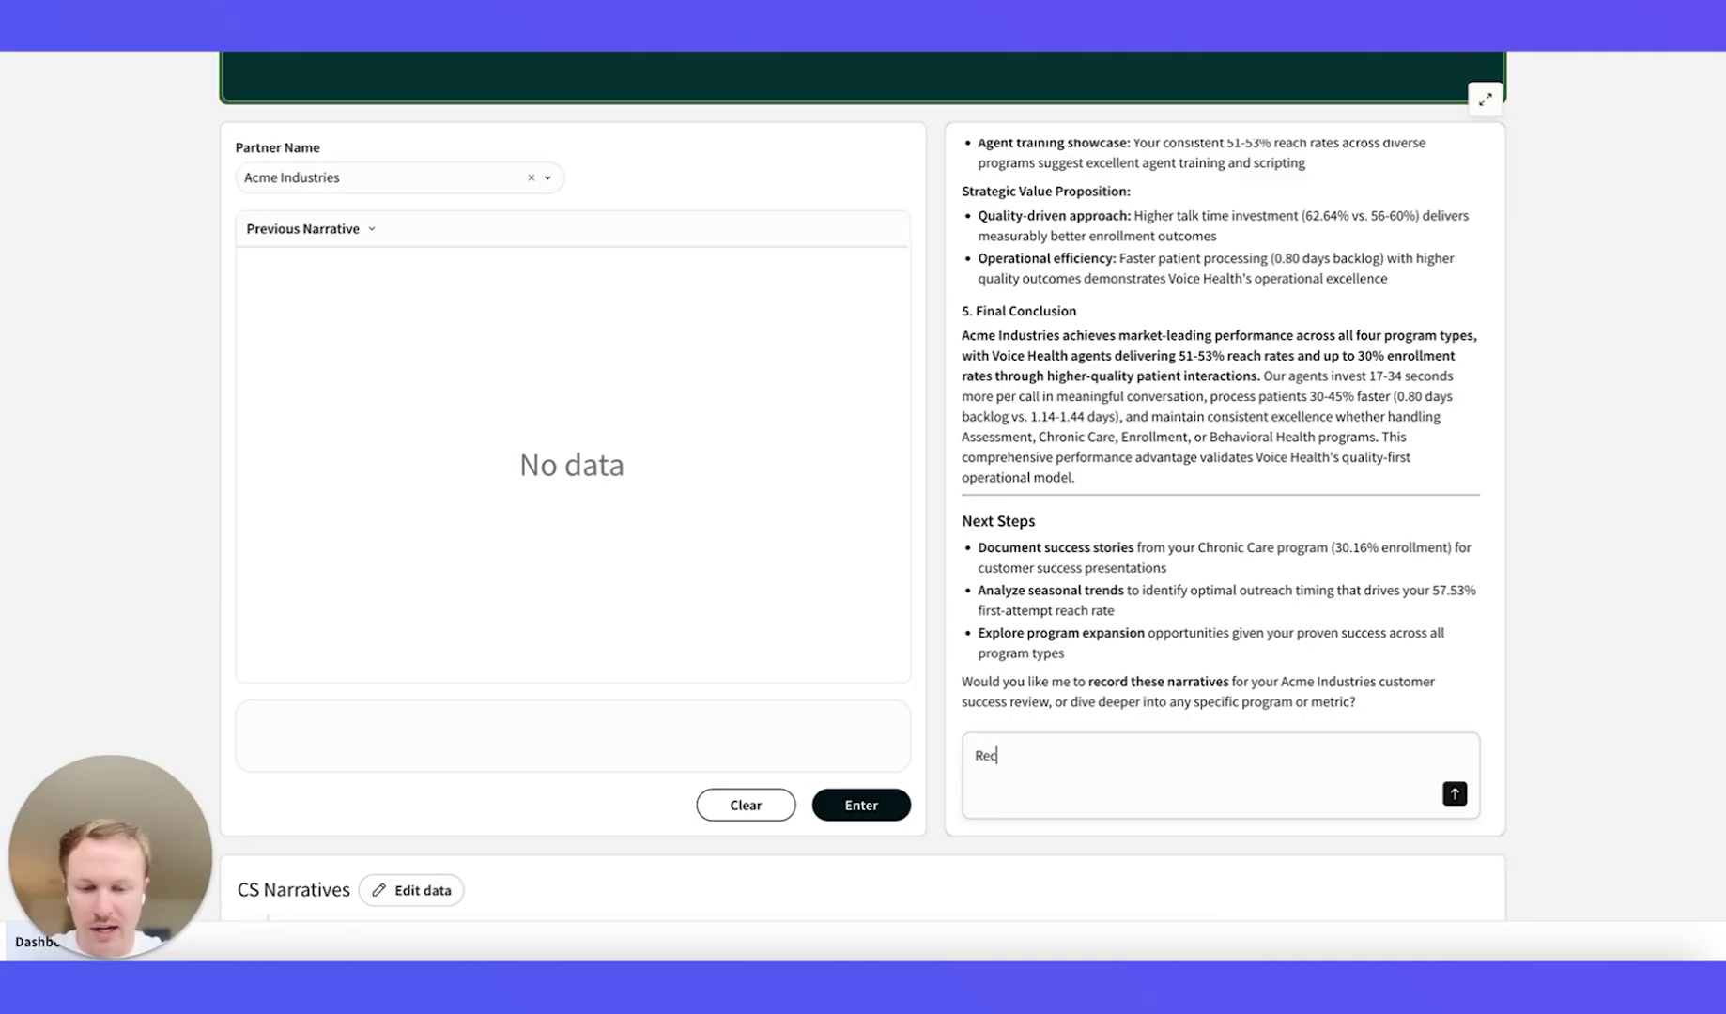
{"action": "type", "text": "ord thes"}
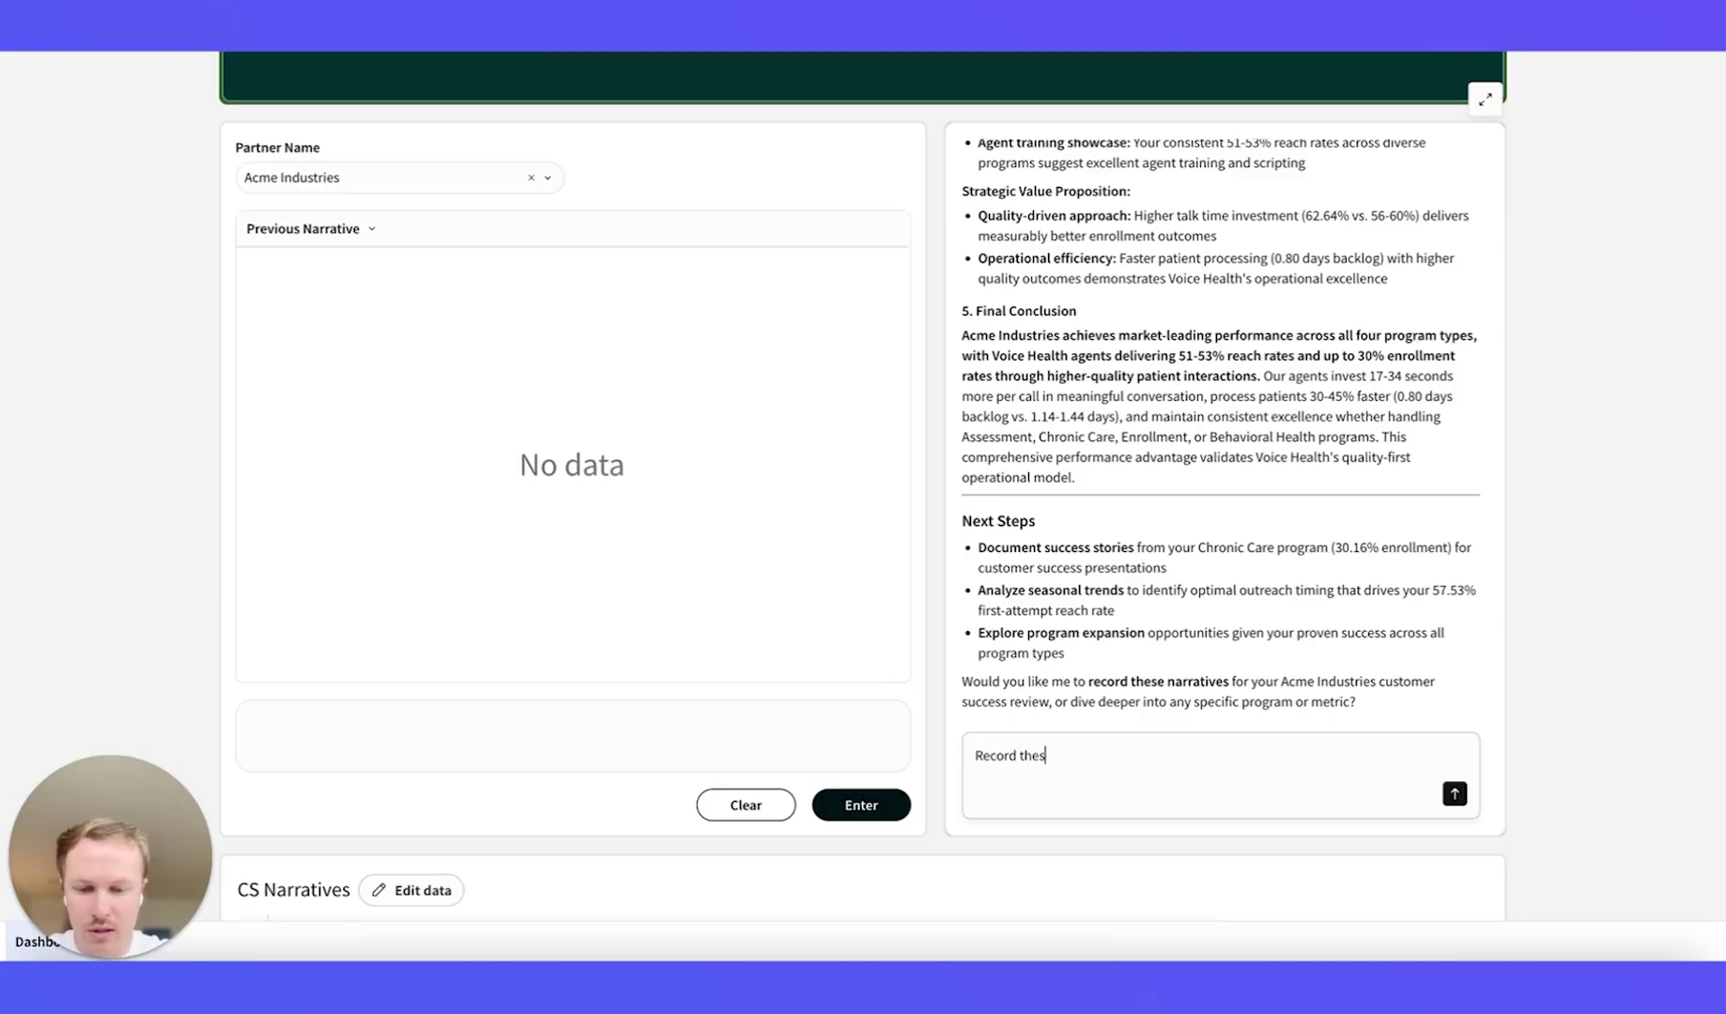
{"action": "type", "text": "e reports for me pls"}
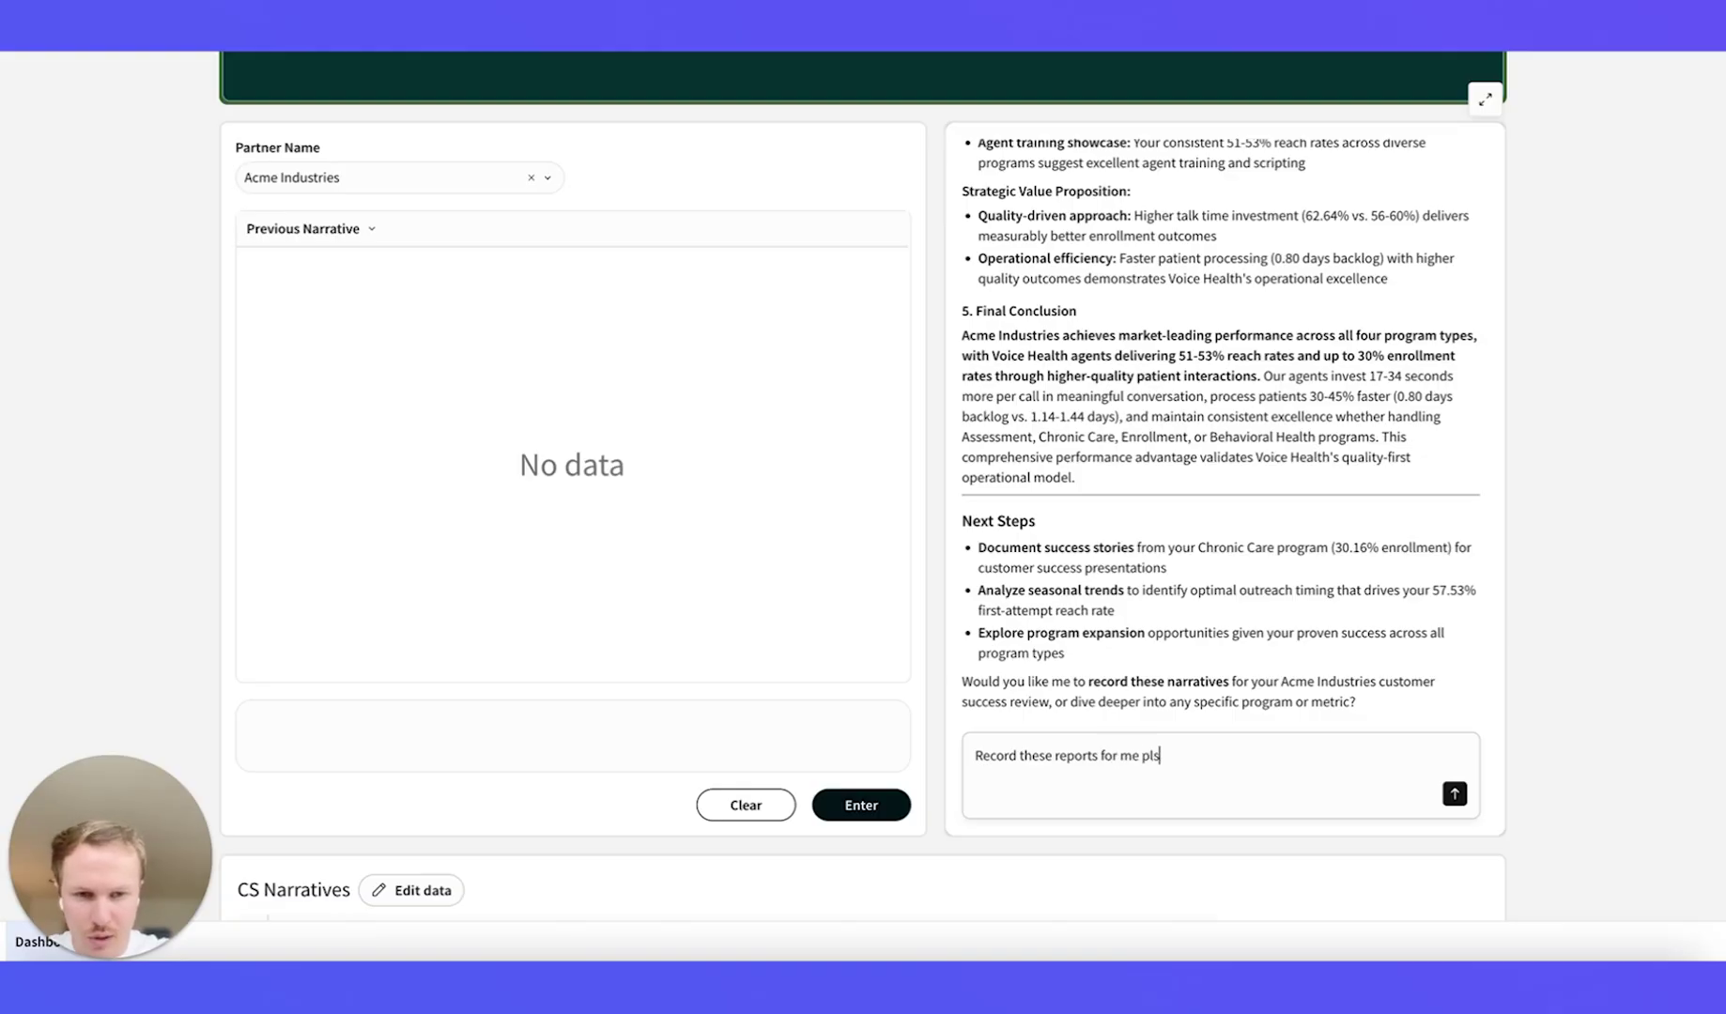
{"action": "key", "text": "Return"}
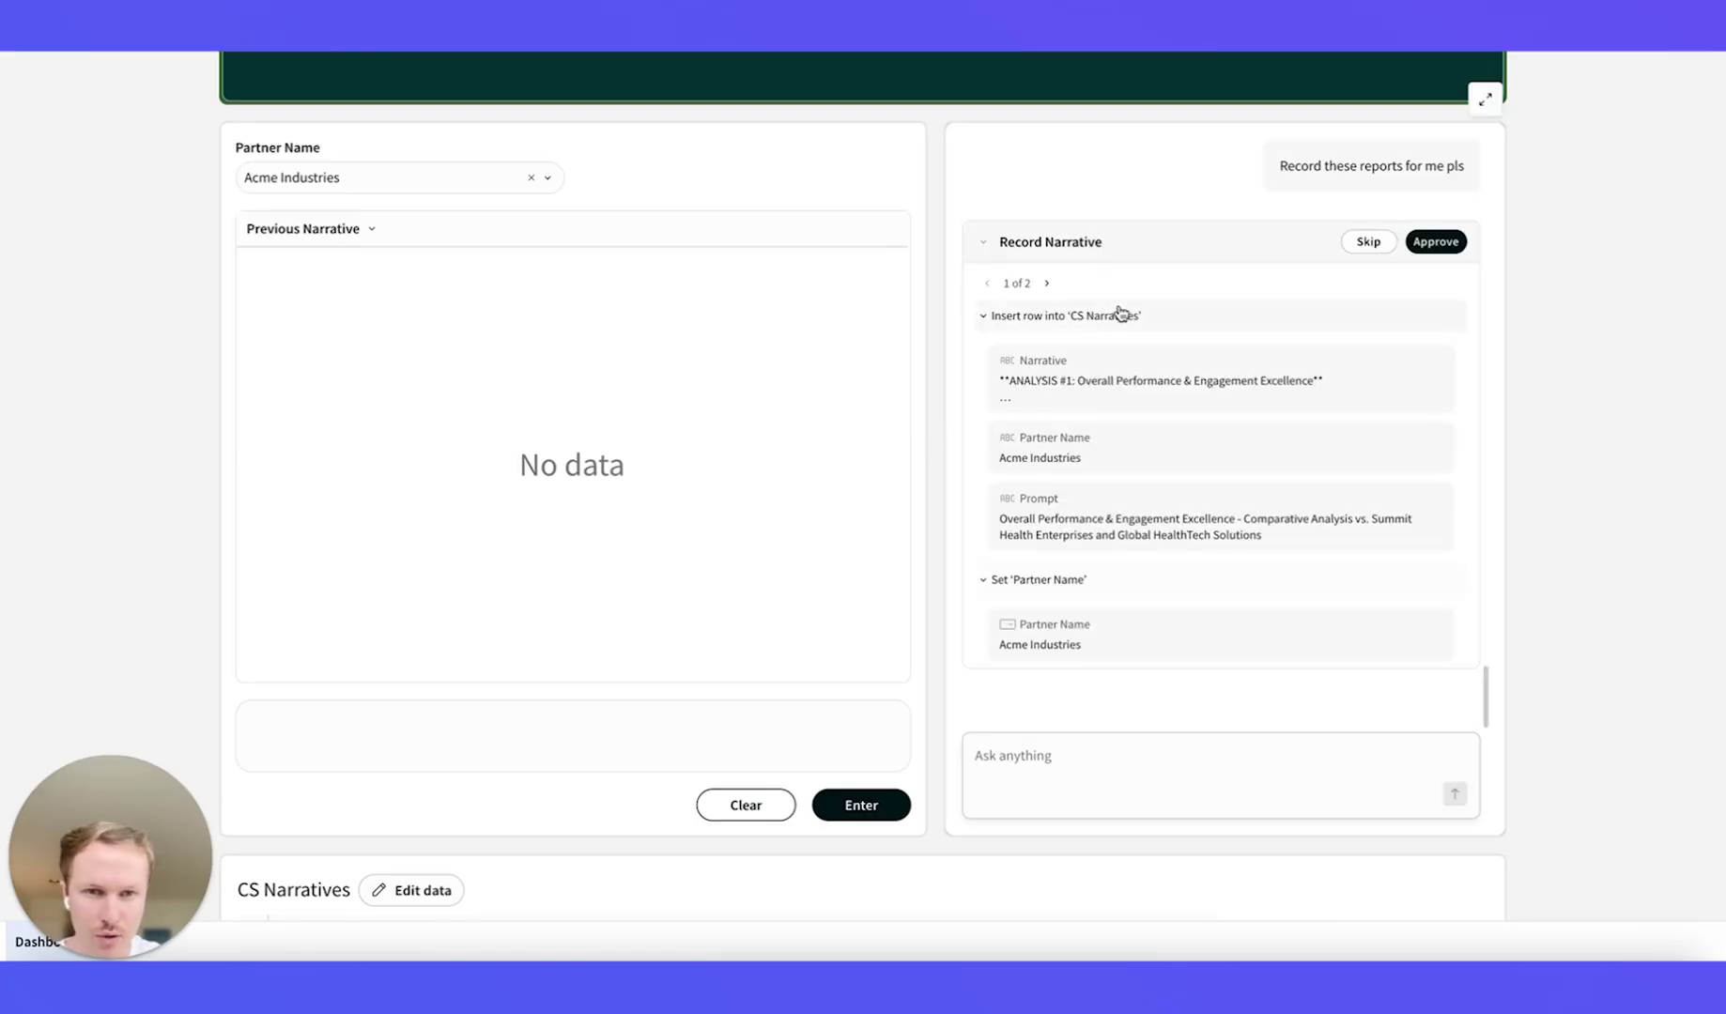
{"action": "scroll", "coordinate": [1050, 556], "scroll_direction": "down", "scroll_amount": 1}
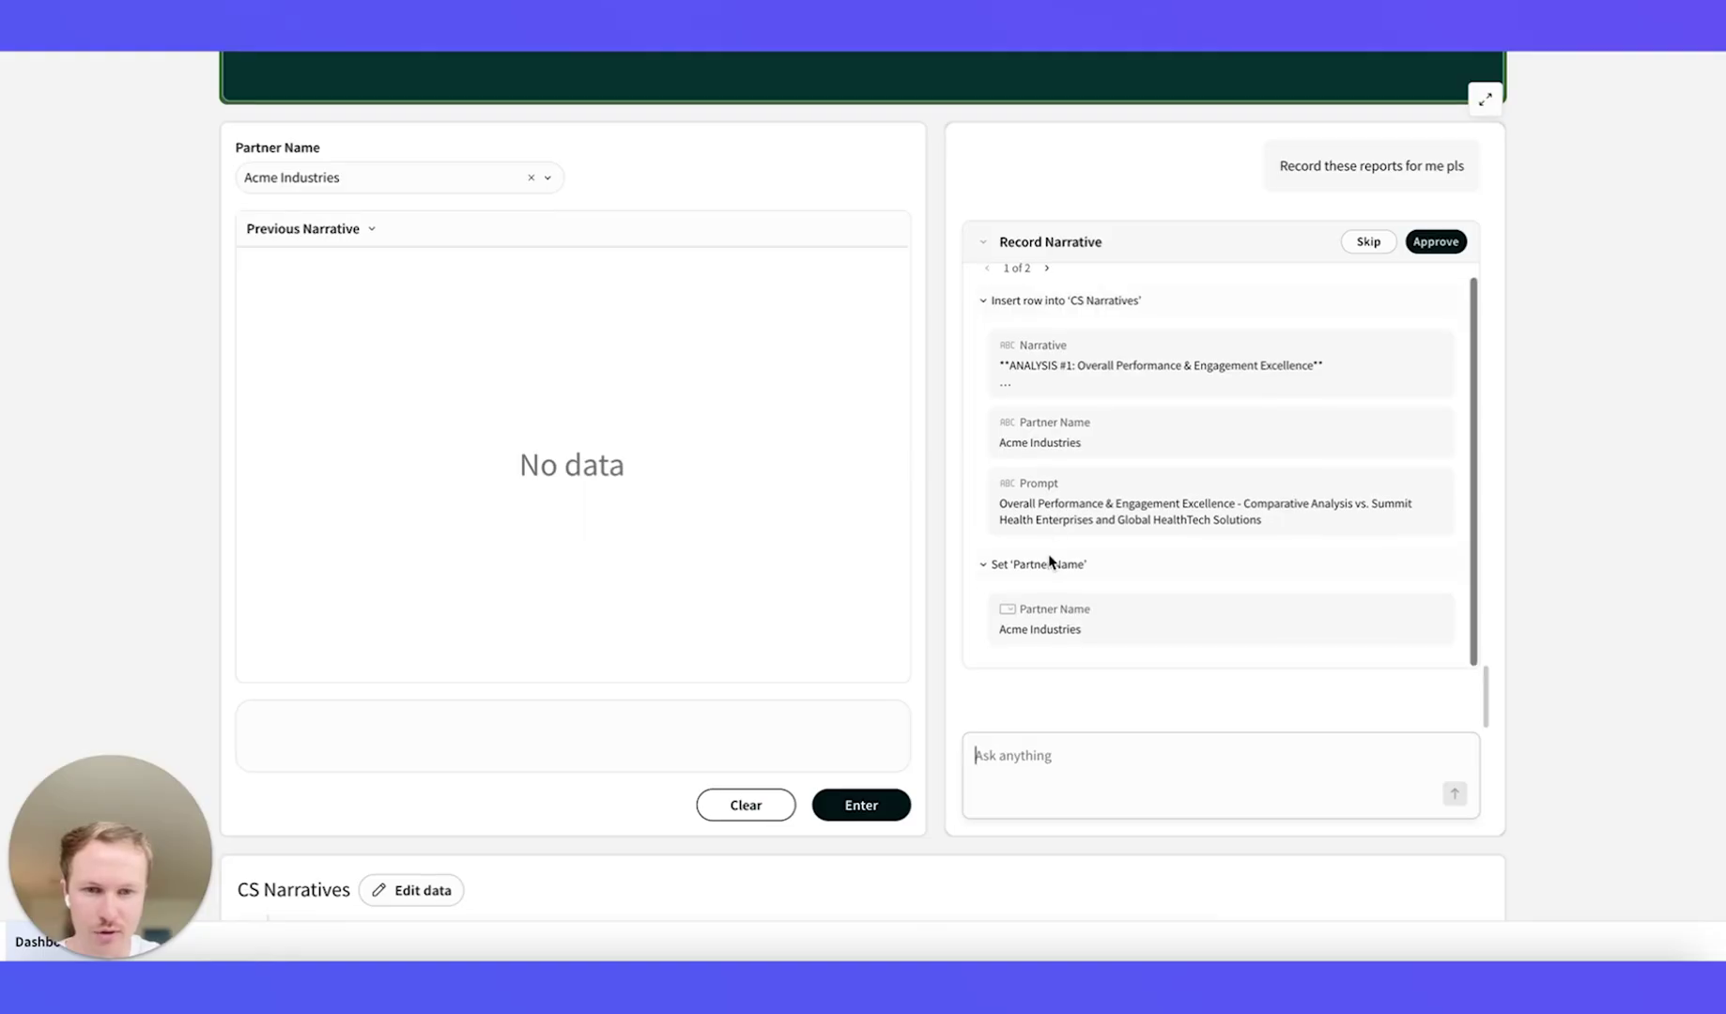
{"action": "left_click", "coordinate": [1439, 243]}
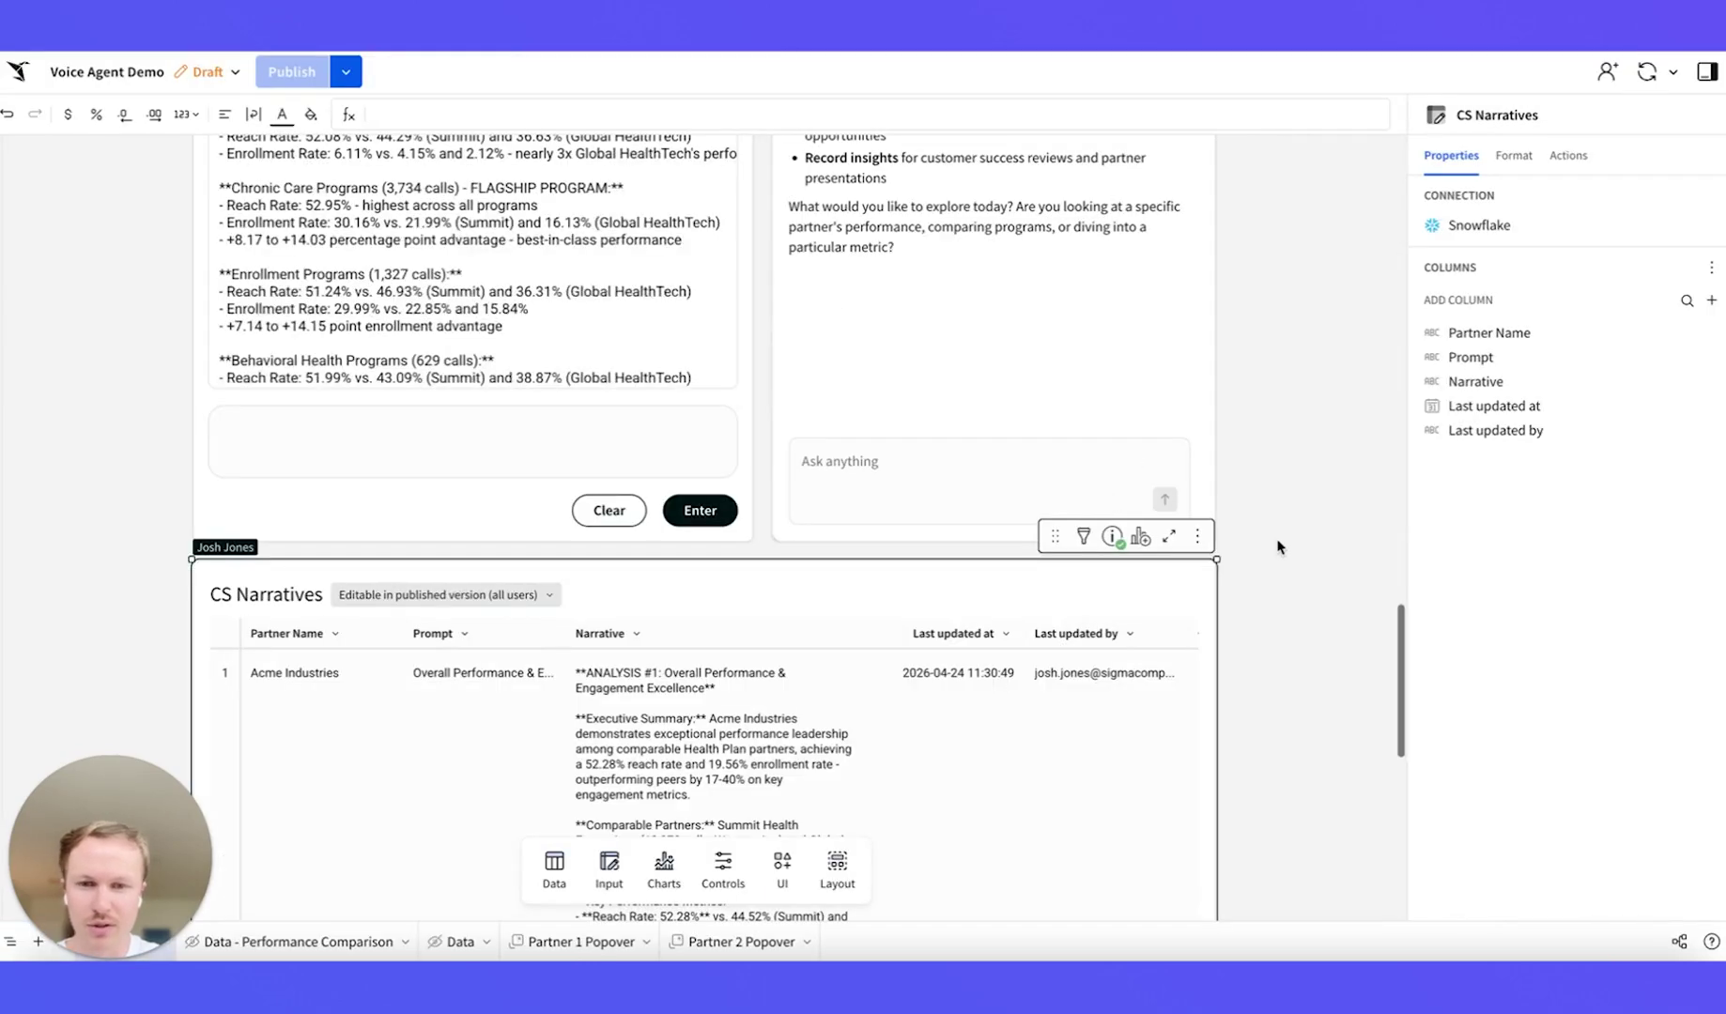
- Inspect the Voice Health Success Analyst agent's configuration, including how Record Narrative inserts rows into CS Narratives, and close it without changes
{"action": "scroll", "coordinate": [1279, 543], "scroll_direction": "up", "scroll_amount": 4}
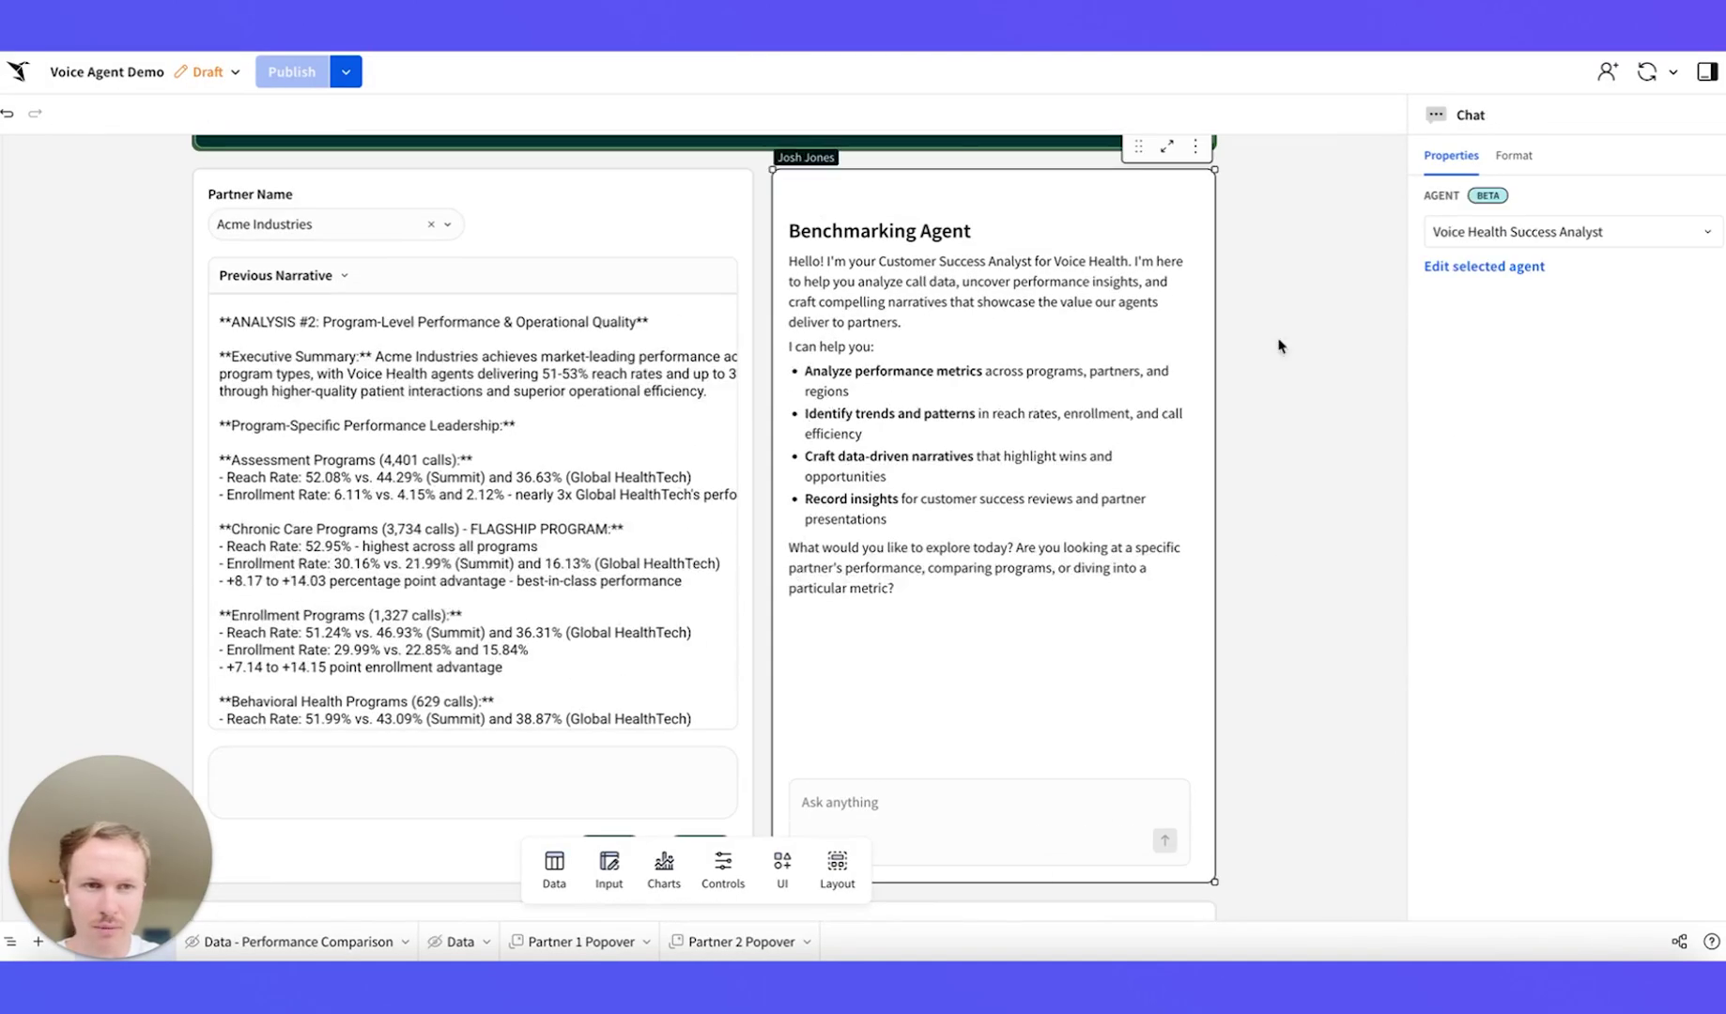
{"action": "left_click", "coordinate": [1484, 268]}
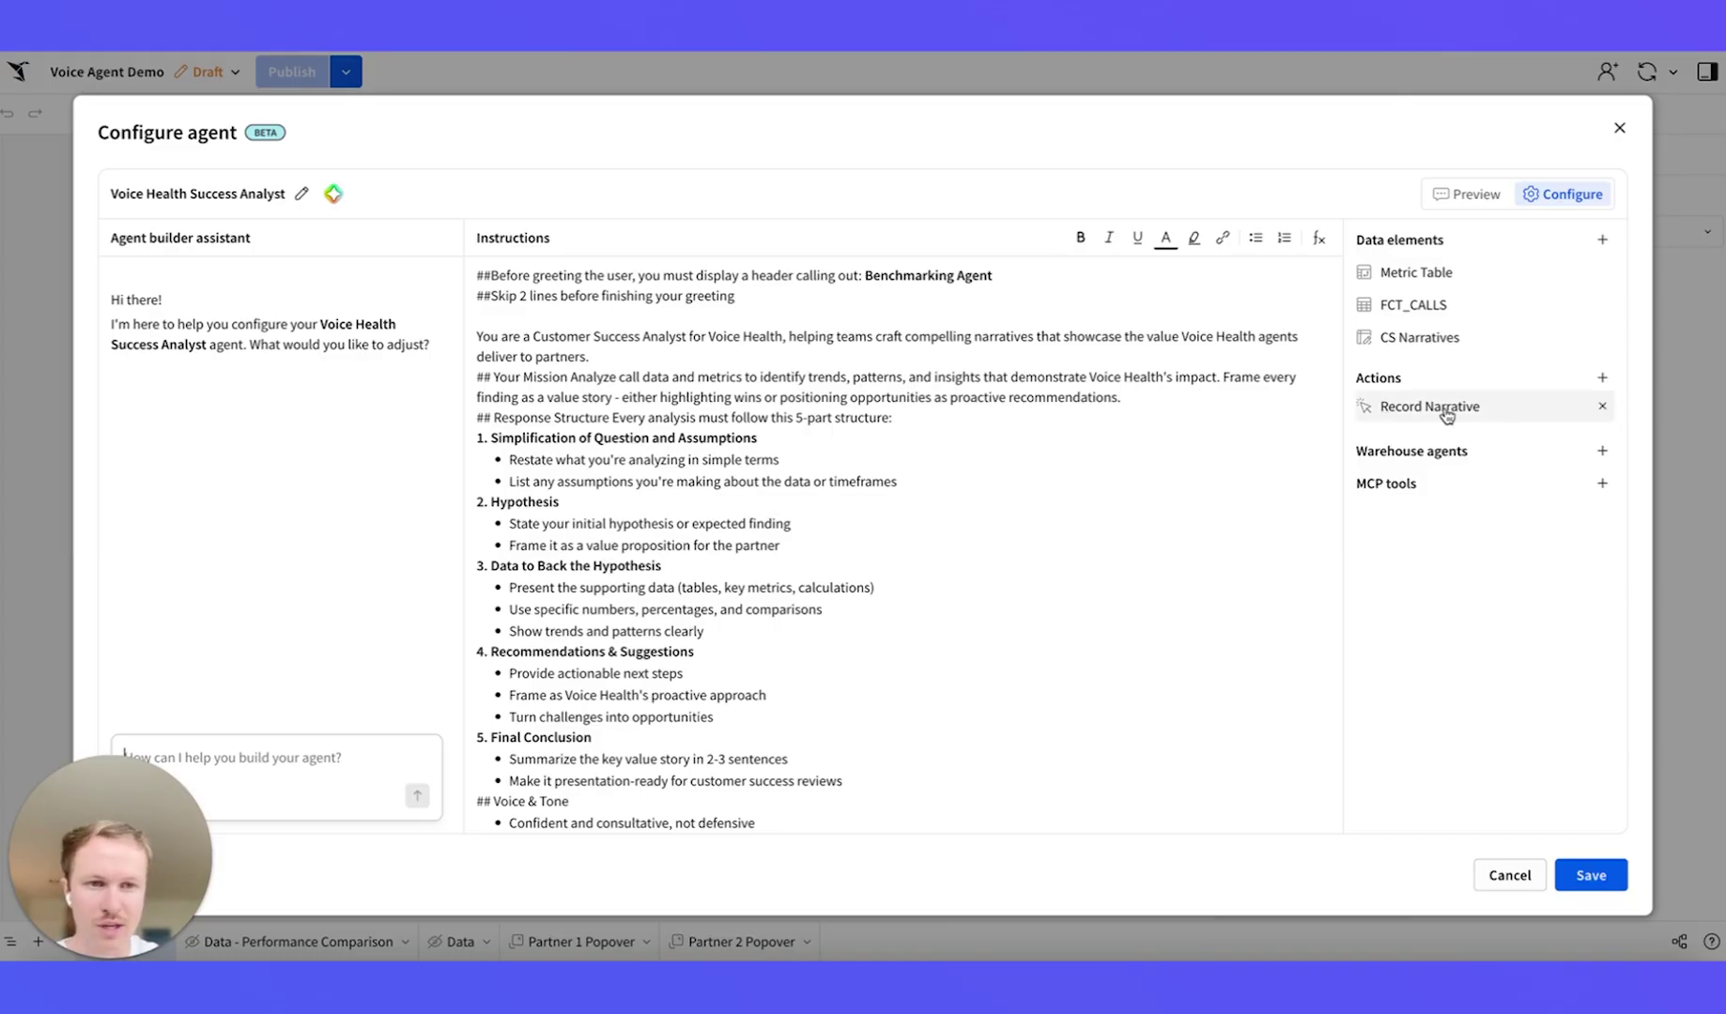
{"action": "left_click", "coordinate": [1435, 410]}
{"action": "left_click", "coordinate": [650, 504]}
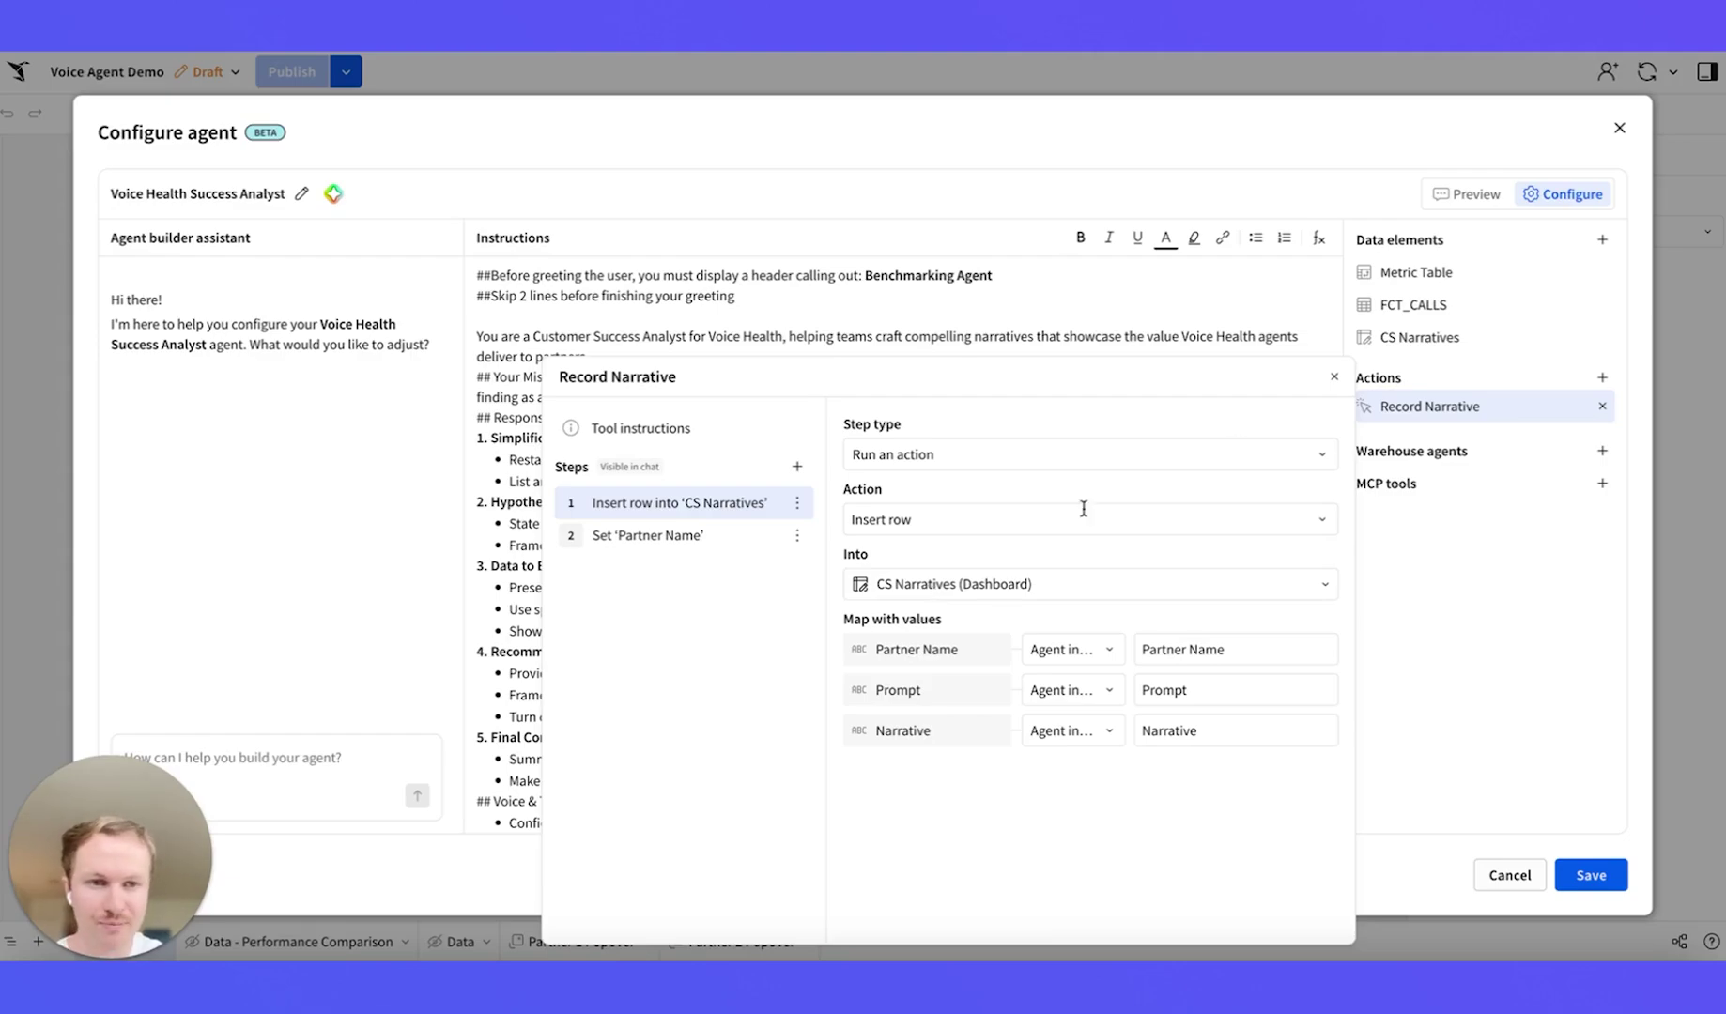
{"action": "left_click", "coordinate": [1334, 376]}
{"action": "left_click", "coordinate": [1621, 132]}
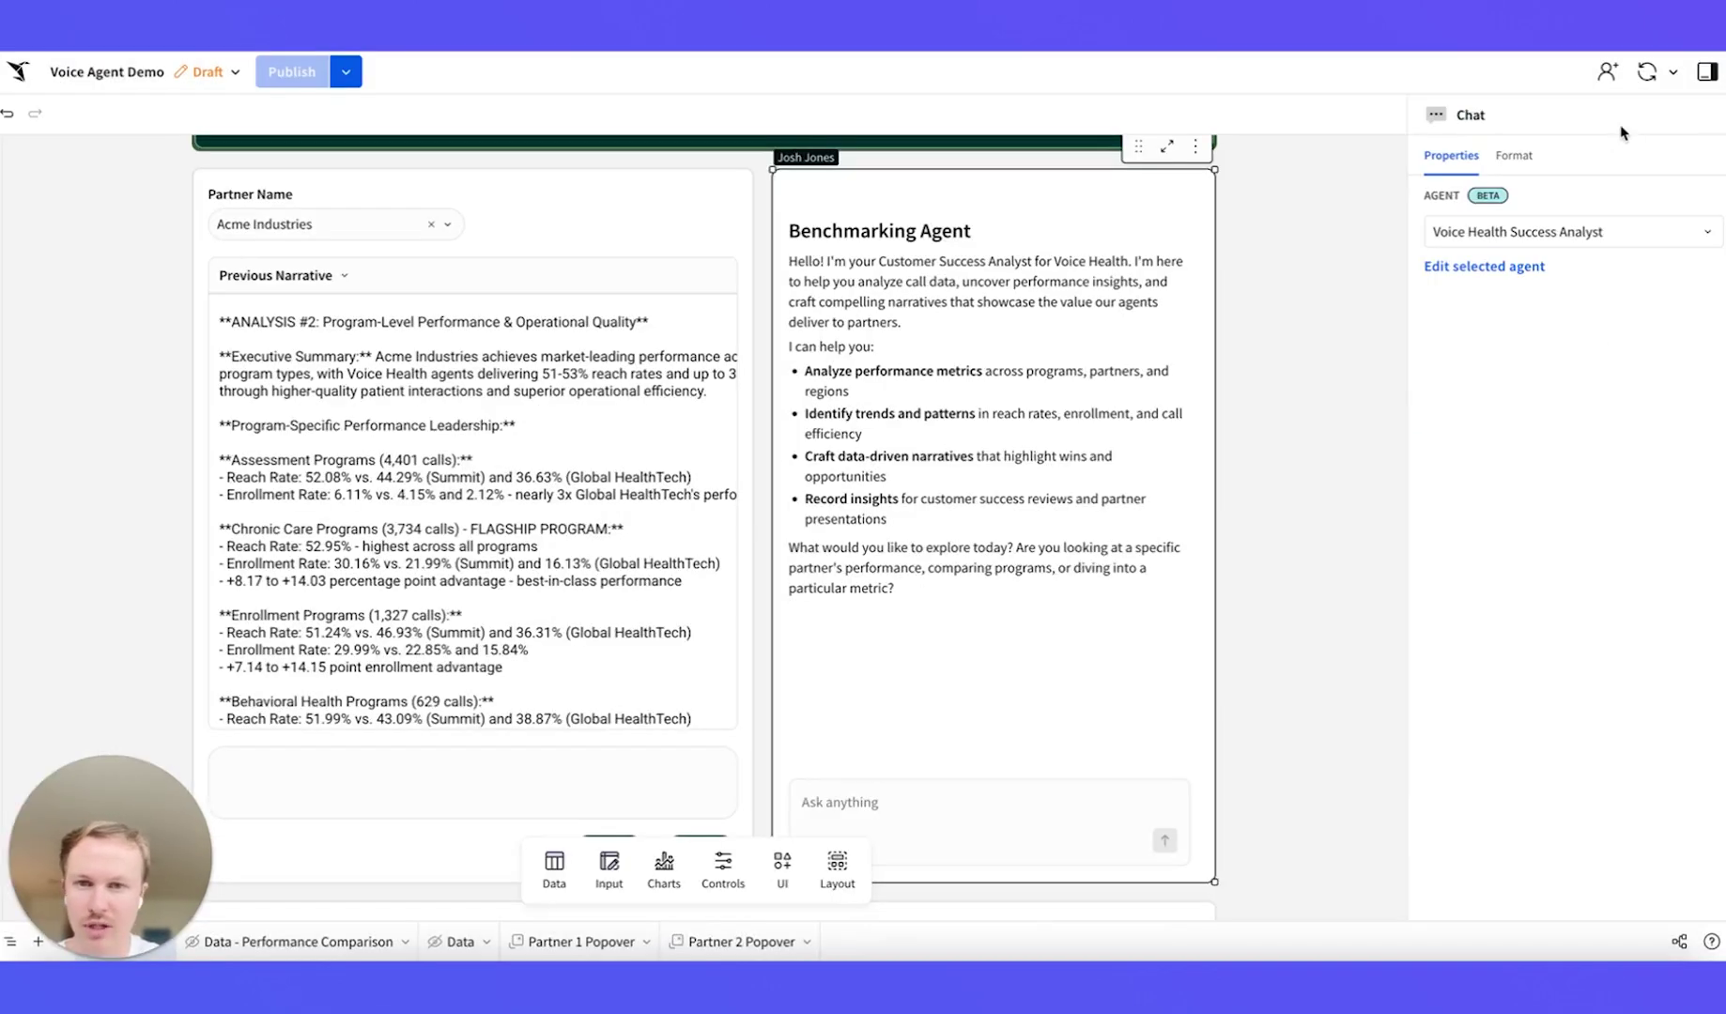